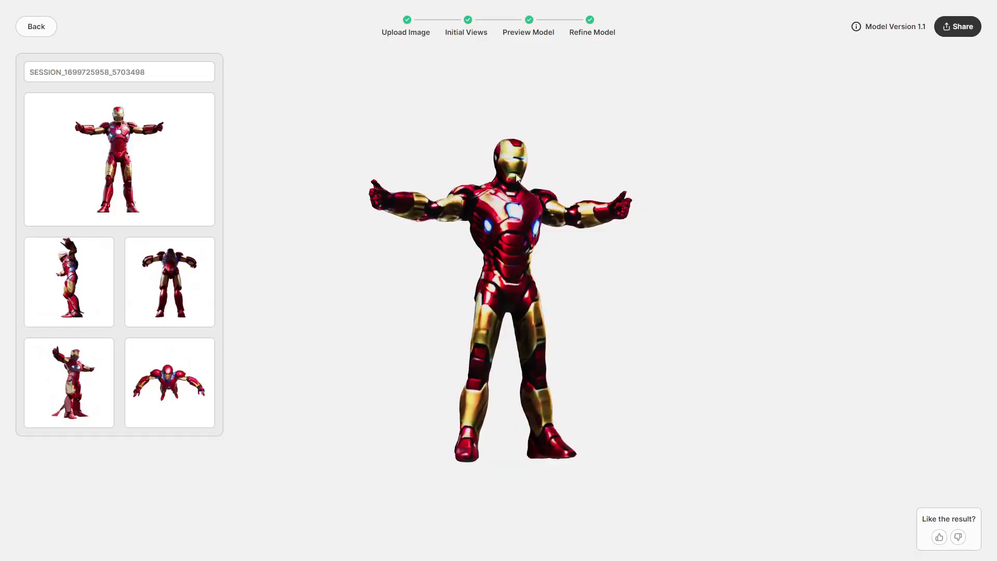
Rotate the generated Iron Man 3D model to inspect it from another angle
{"action": "left_click_drag", "start_coordinate": [526, 326], "coordinate": [458, 311]}
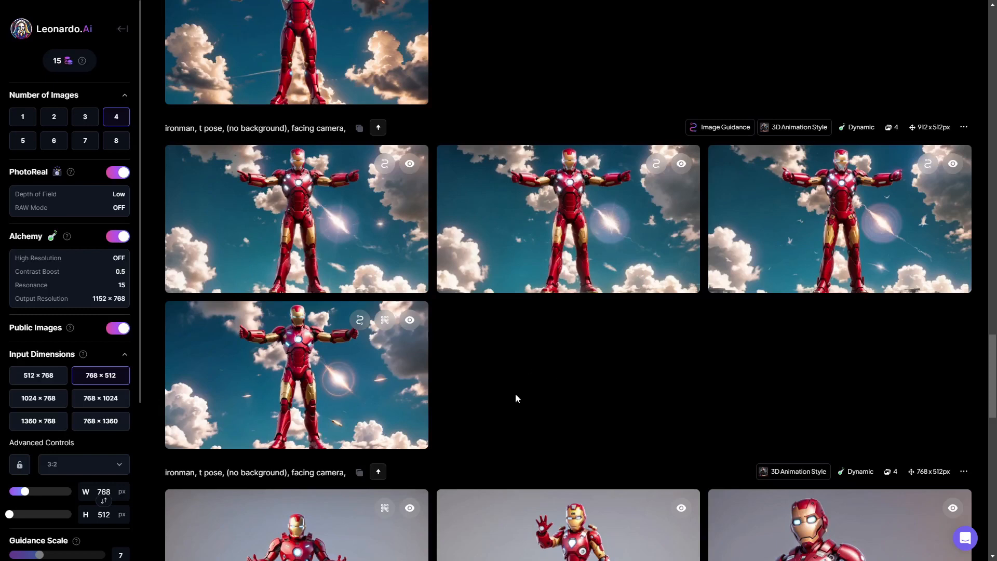
Browse the Leonardo.Ai generation history for the Iron Man t-pose images
{"action": "scroll", "coordinate": [516, 398], "scroll_direction": "up", "scroll_amount": 7}
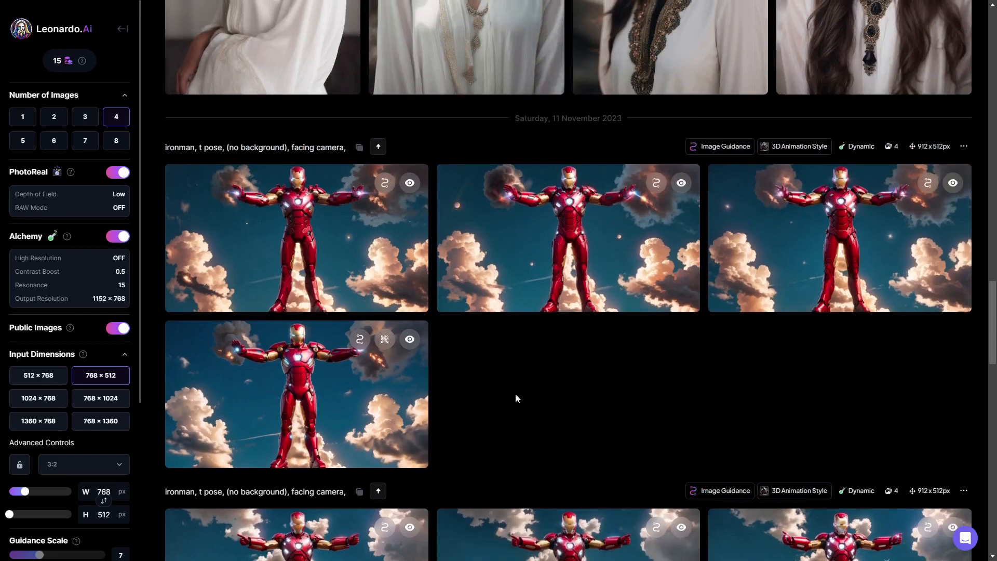
{"action": "scroll", "coordinate": [515, 394], "scroll_direction": "down", "scroll_amount": 8}
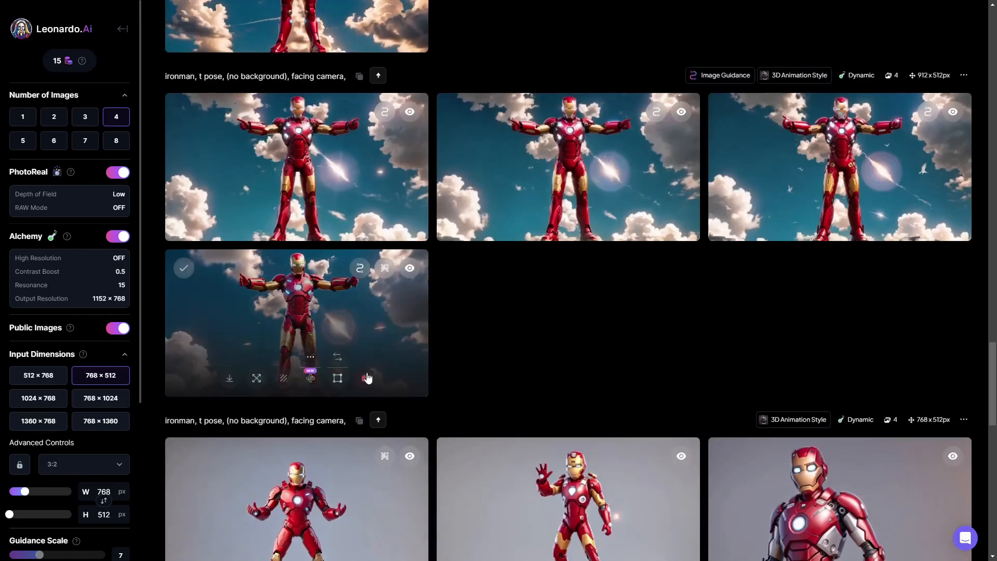
{"action": "scroll", "coordinate": [365, 378], "scroll_direction": "down", "scroll_amount": 15}
{"action": "scroll", "coordinate": [492, 407], "scroll_direction": "up", "scroll_amount": 12}
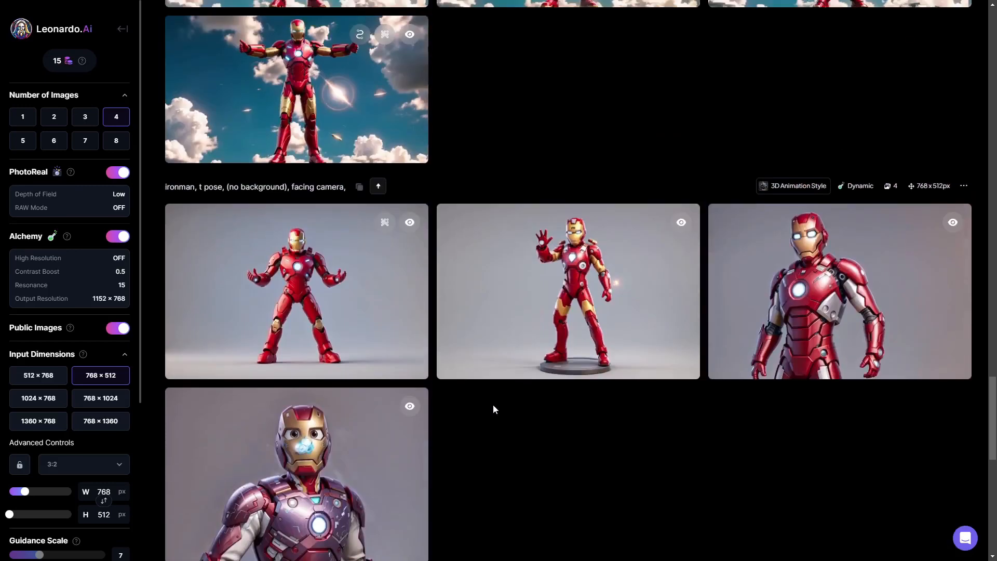
{"action": "scroll", "coordinate": [494, 406], "scroll_direction": "up", "scroll_amount": 6}
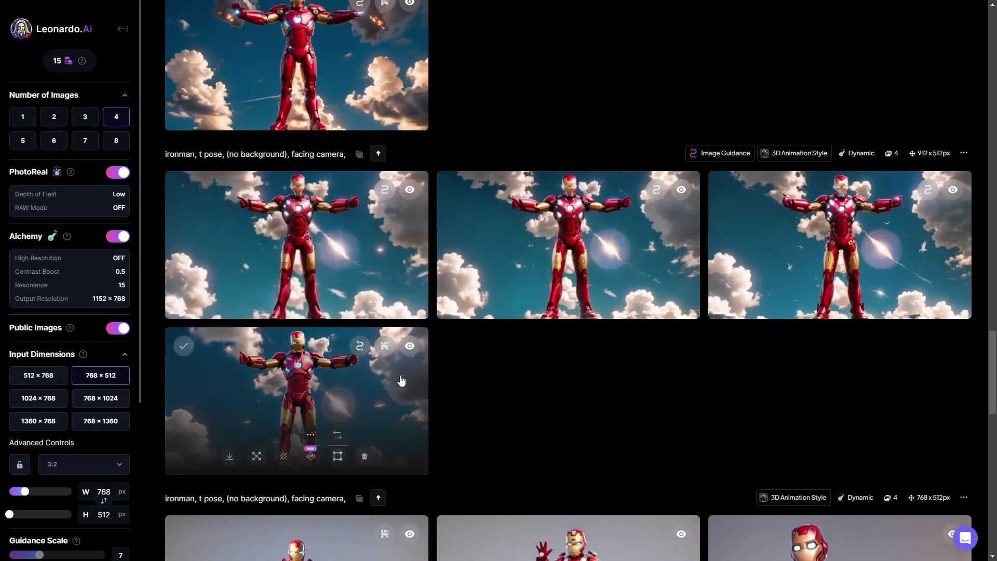
{"action": "scroll", "coordinate": [461, 365], "scroll_direction": "down", "scroll_amount": 2}
{"action": "scroll", "coordinate": [476, 370], "scroll_direction": "up", "scroll_amount": 1}
{"action": "scroll", "coordinate": [476, 370], "scroll_direction": "down", "scroll_amount": 5}
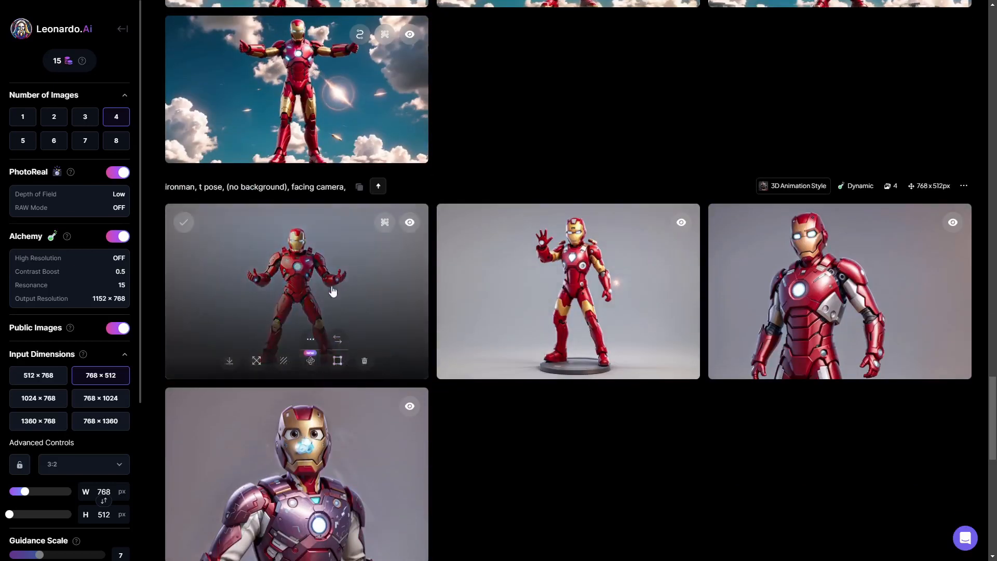
{"action": "scroll", "coordinate": [460, 418], "scroll_direction": "up", "scroll_amount": 10}
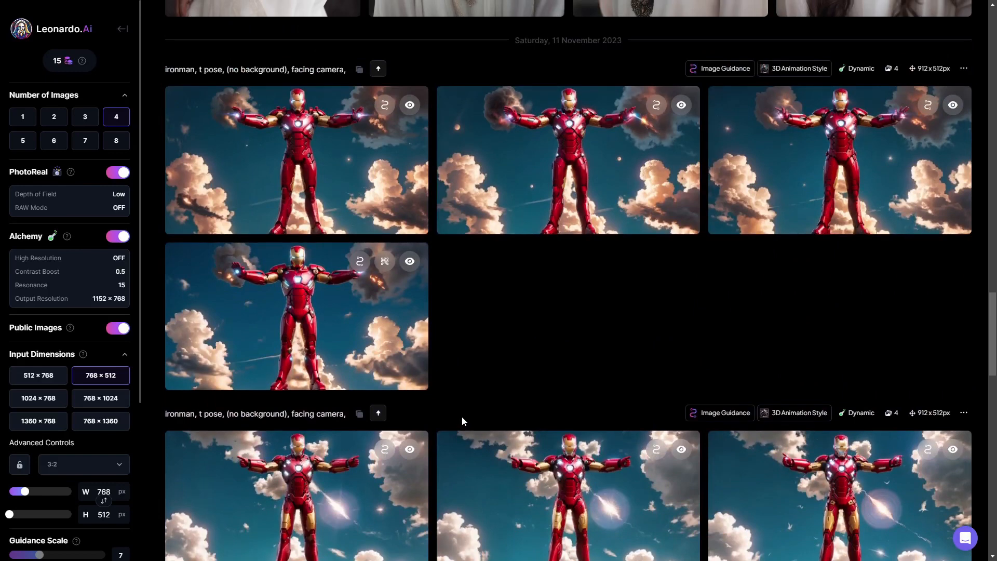
{"action": "scroll", "coordinate": [476, 414], "scroll_direction": "down", "scroll_amount": 2}
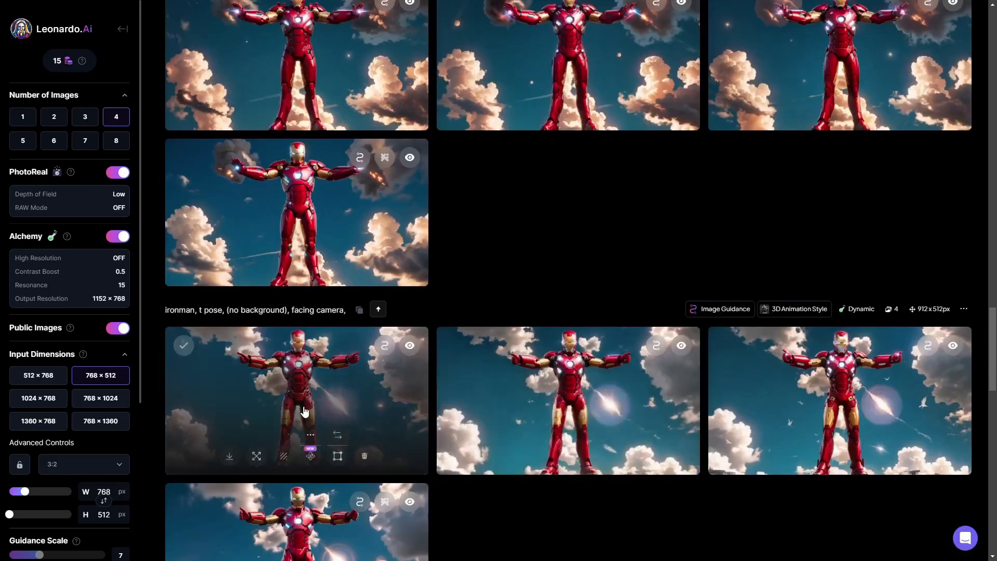
{"action": "scroll", "coordinate": [319, 392], "scroll_direction": "up", "scroll_amount": 10}
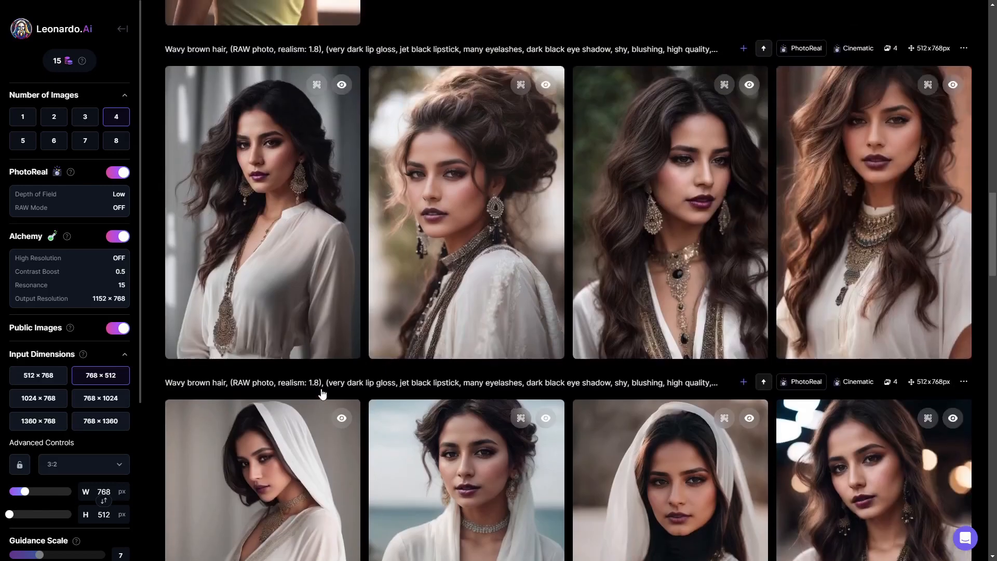
{"action": "scroll", "coordinate": [322, 395], "scroll_direction": "up", "scroll_amount": 15}
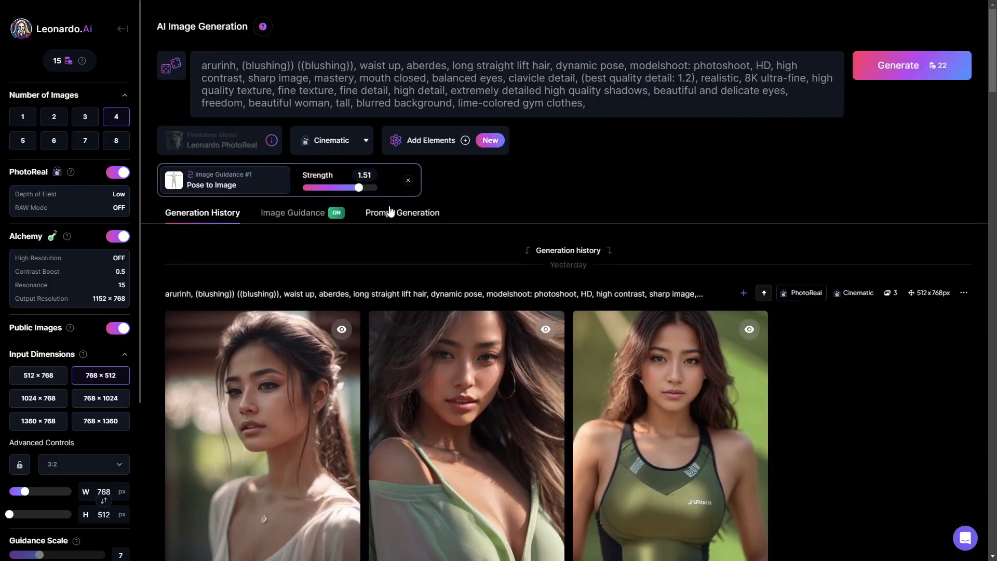
Review the Image Guidance pose-to-image settings and its type options, then return to the generation history
{"action": "left_click", "coordinate": [301, 214]}
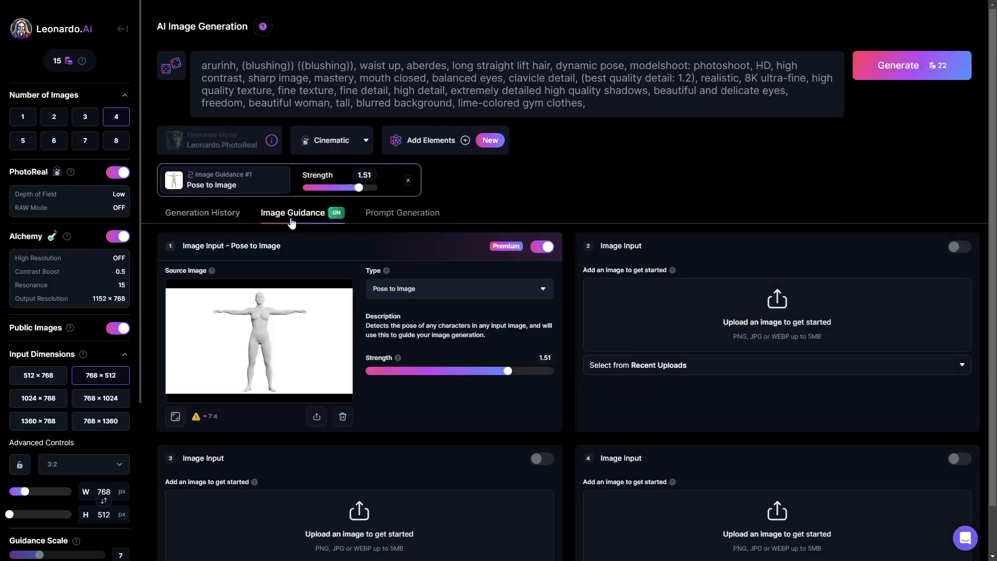
{"action": "left_click", "coordinate": [417, 294]}
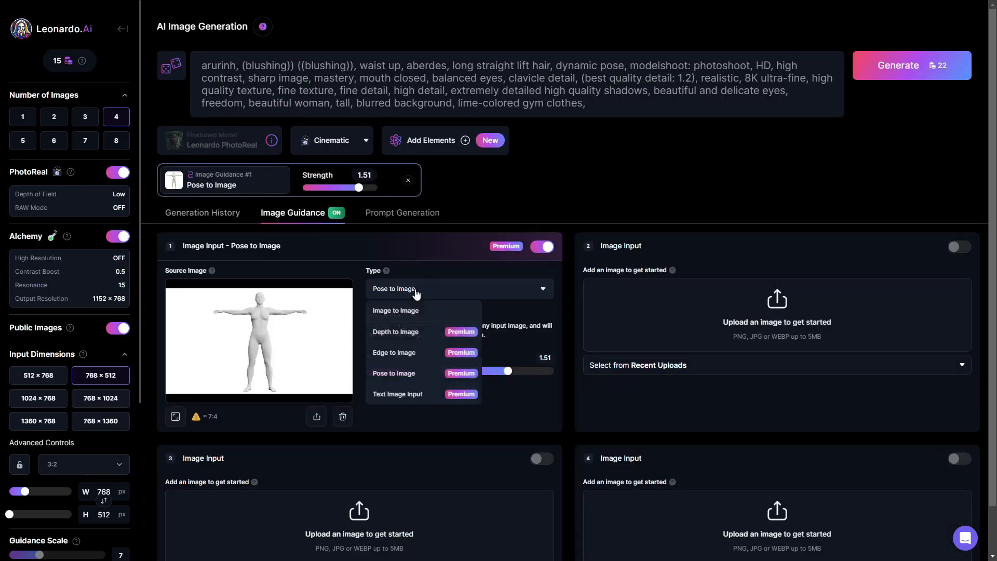
{"action": "left_click", "coordinate": [414, 291]}
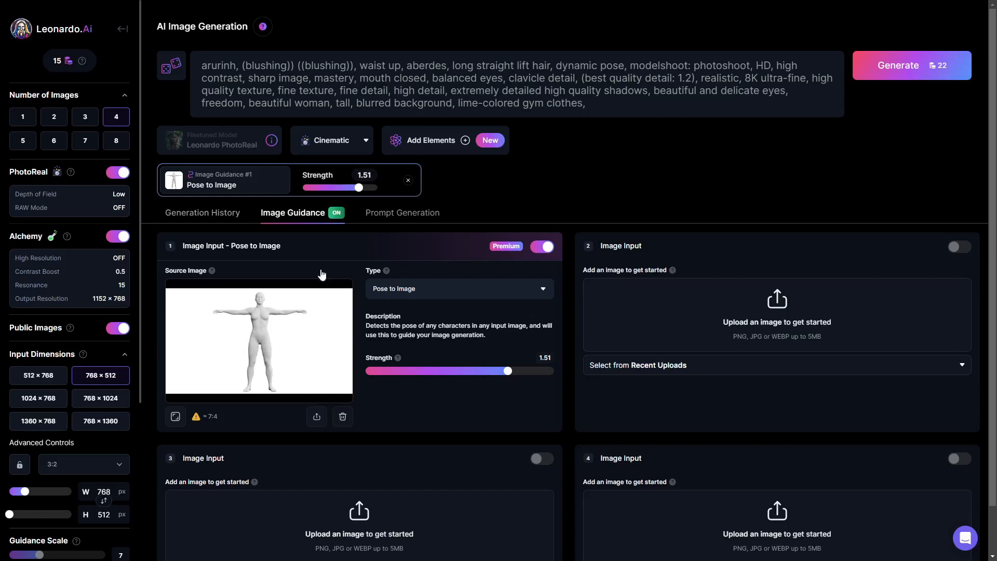
{"action": "left_click", "coordinate": [194, 217]}
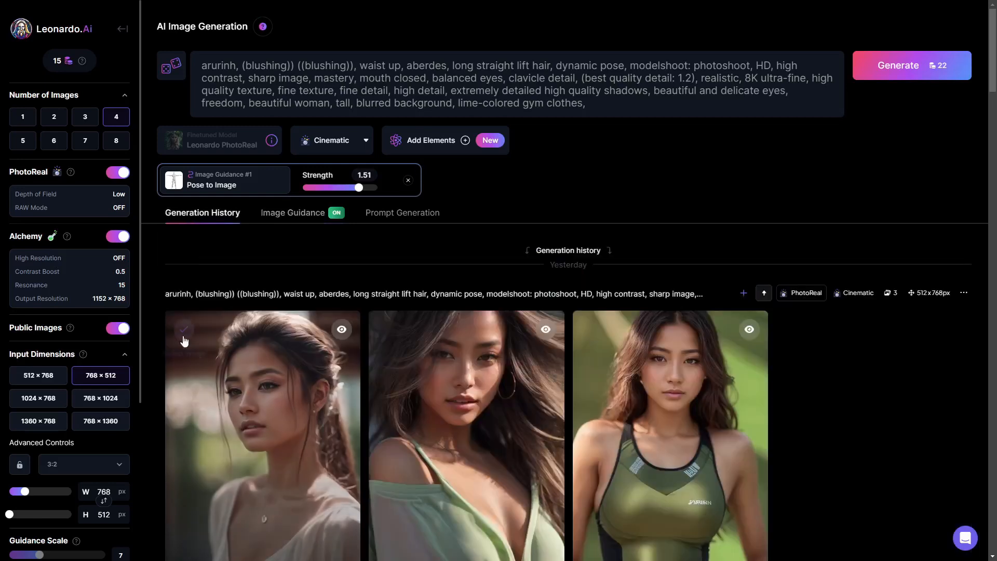
Open the sky-background Iron Man t-pose image in the full-size viewer and close it
{"action": "scroll", "coordinate": [300, 361], "scroll_direction": "down", "scroll_amount": 8}
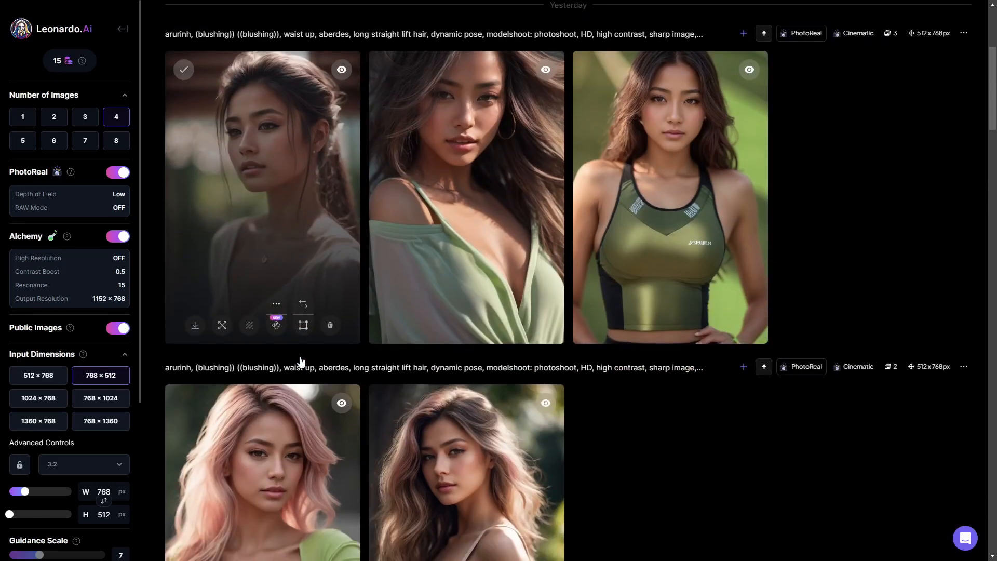
{"action": "scroll", "coordinate": [300, 361], "scroll_direction": "down", "scroll_amount": 20}
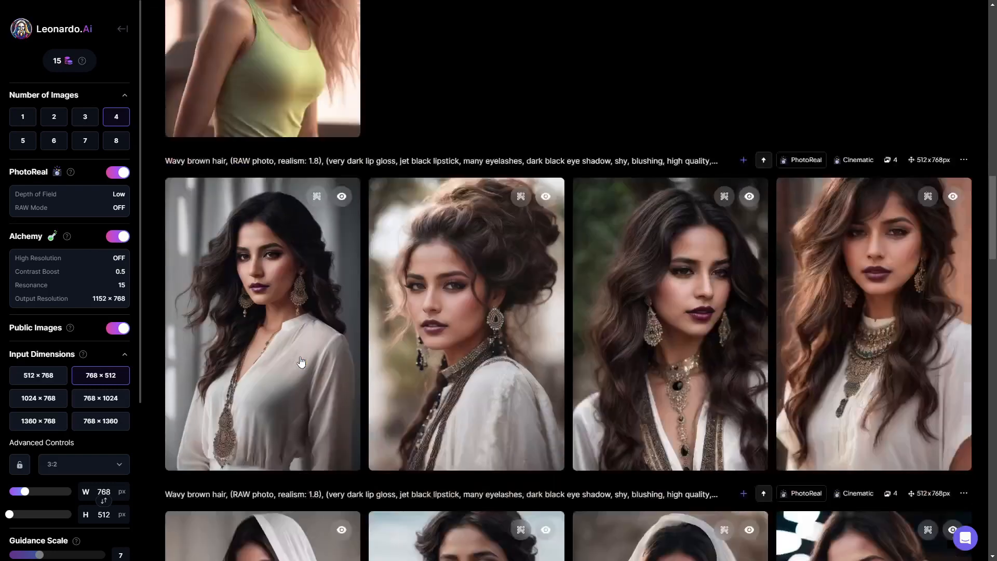
{"action": "scroll", "coordinate": [302, 361], "scroll_direction": "down", "scroll_amount": 9}
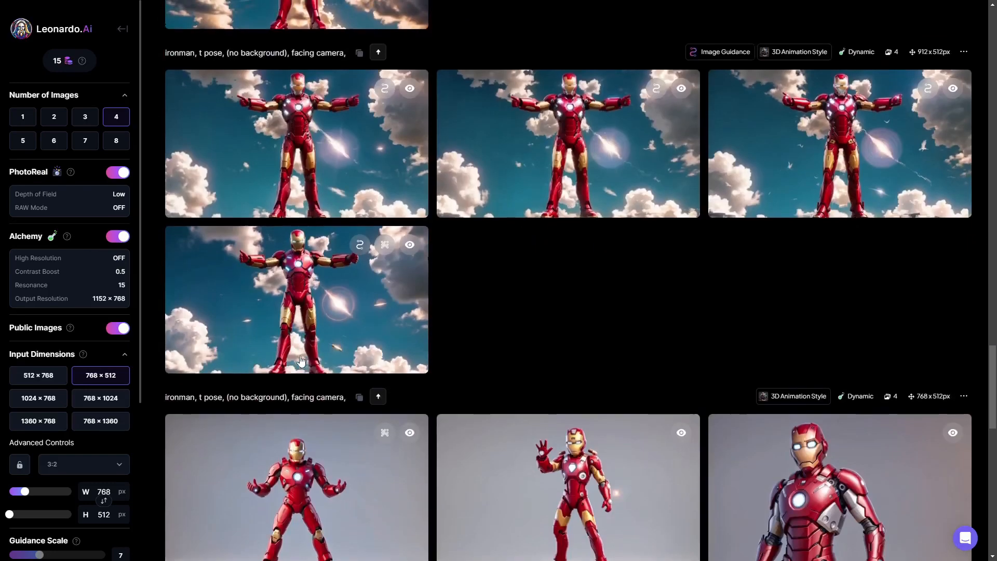
{"action": "scroll", "coordinate": [319, 246], "scroll_direction": "up", "scroll_amount": 2}
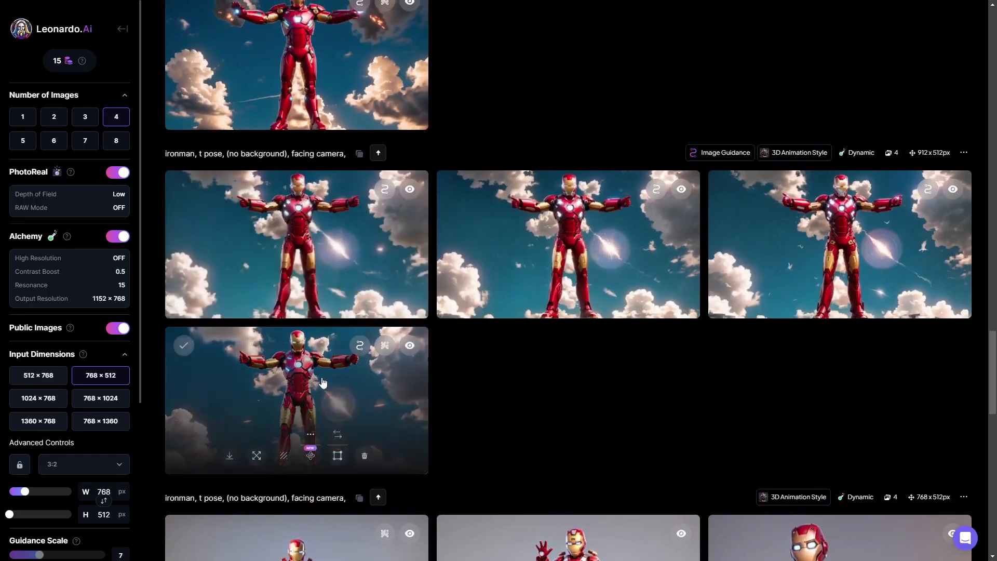
{"action": "left_click", "coordinate": [322, 378]}
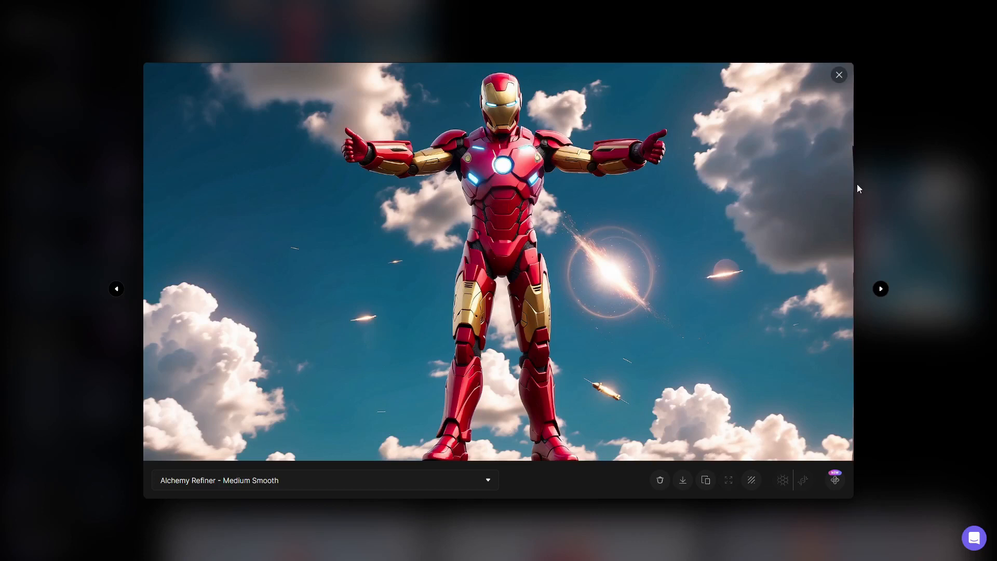
{"action": "left_click", "coordinate": [880, 178]}
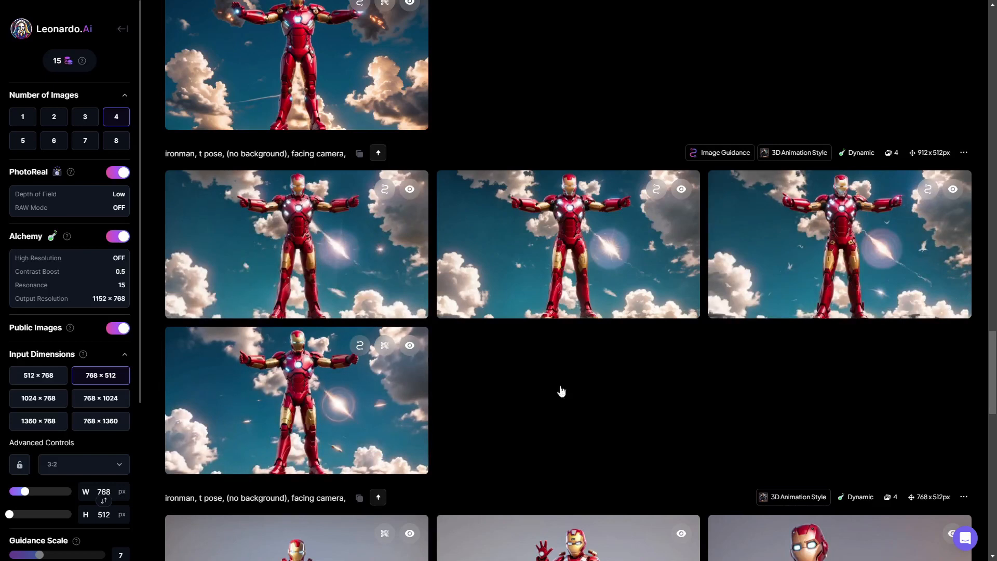
Switch to the CSM tab and browse the 3D Assets sessions
{"action": "key", "text": "ctrl+Tab"}
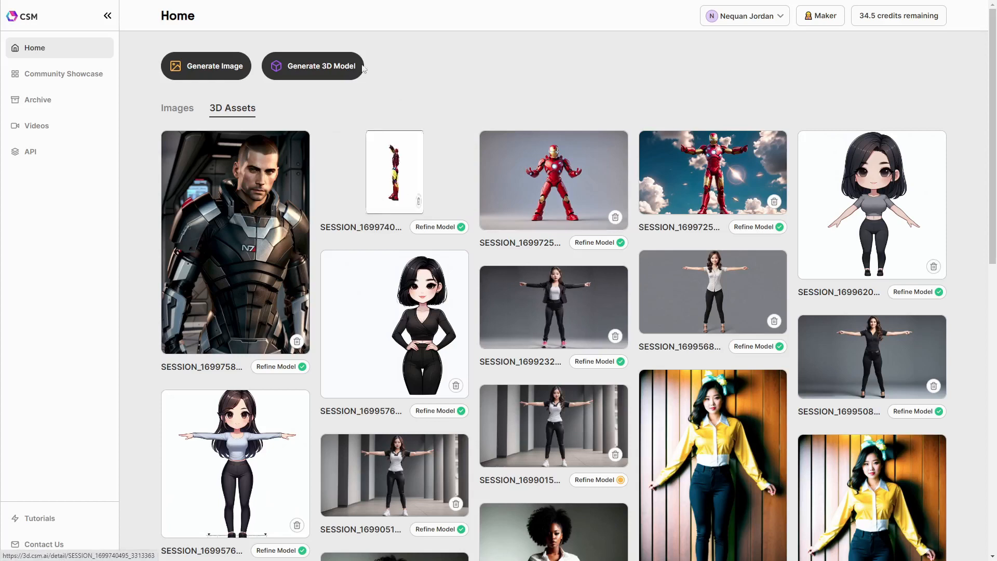
{"action": "scroll", "coordinate": [121, 317], "scroll_direction": "down", "scroll_amount": 7}
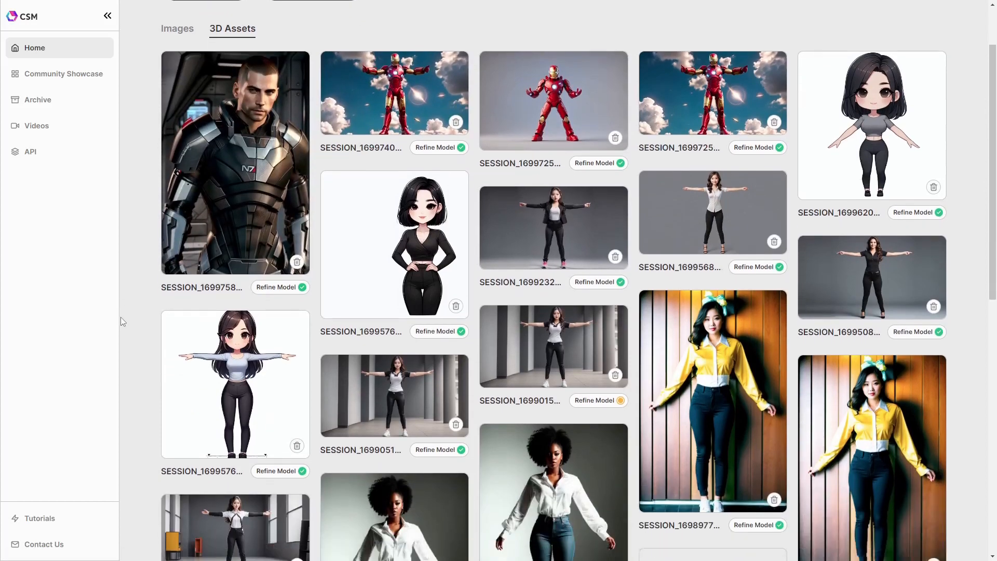
{"action": "scroll", "coordinate": [120, 318], "scroll_direction": "up", "scroll_amount": 5}
{"action": "scroll", "coordinate": [122, 322], "scroll_direction": "up", "scroll_amount": 2}
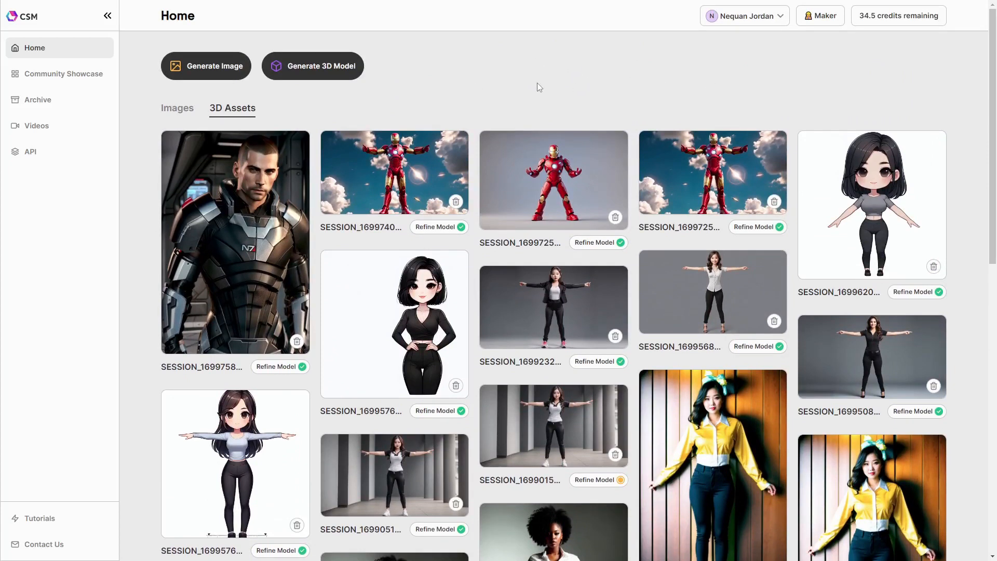
Look through the Images tab and the 3D Assets list of previous sessions
{"action": "left_click", "coordinate": [177, 110]}
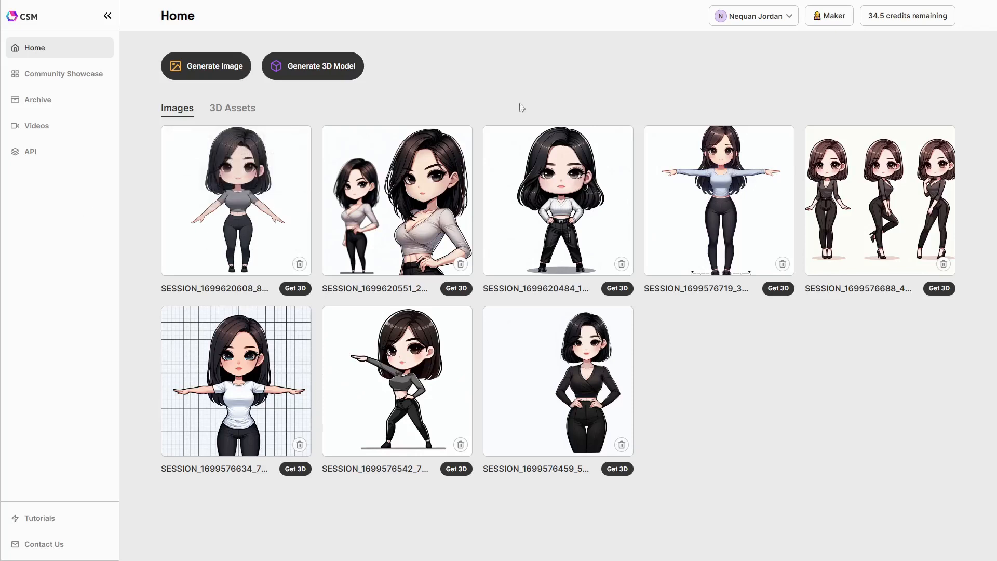
{"action": "mouse_move", "coordinate": [705, 159]}
{"action": "mouse_move", "coordinate": [236, 165]}
{"action": "left_click", "coordinate": [230, 115]}
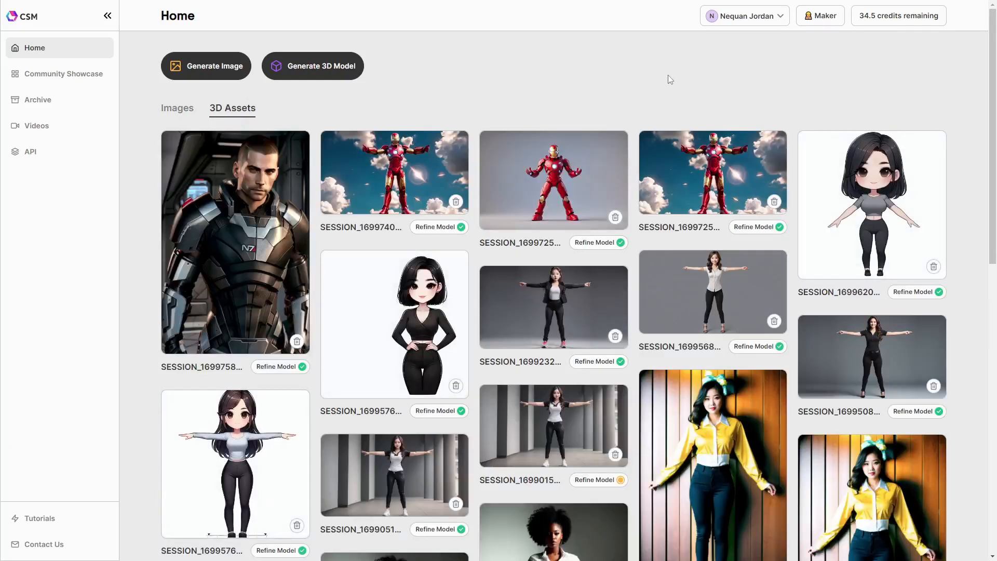
{"action": "scroll", "coordinate": [520, 398], "scroll_direction": "down", "scroll_amount": 3}
{"action": "scroll", "coordinate": [520, 397], "scroll_direction": "down", "scroll_amount": 3}
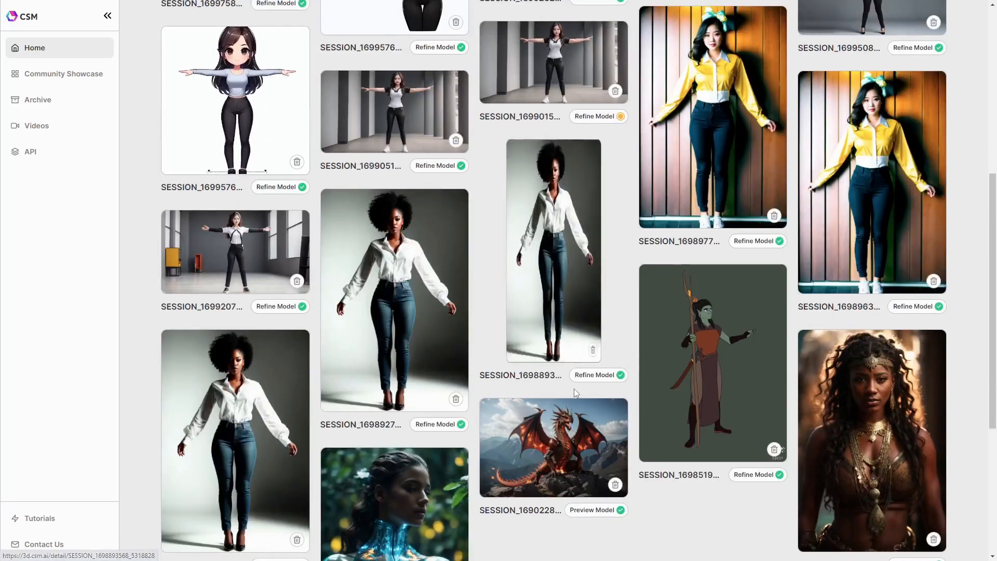
{"action": "scroll", "coordinate": [868, 267], "scroll_direction": "up", "scroll_amount": 1}
{"action": "scroll", "coordinate": [869, 268], "scroll_direction": "up", "scroll_amount": 4}
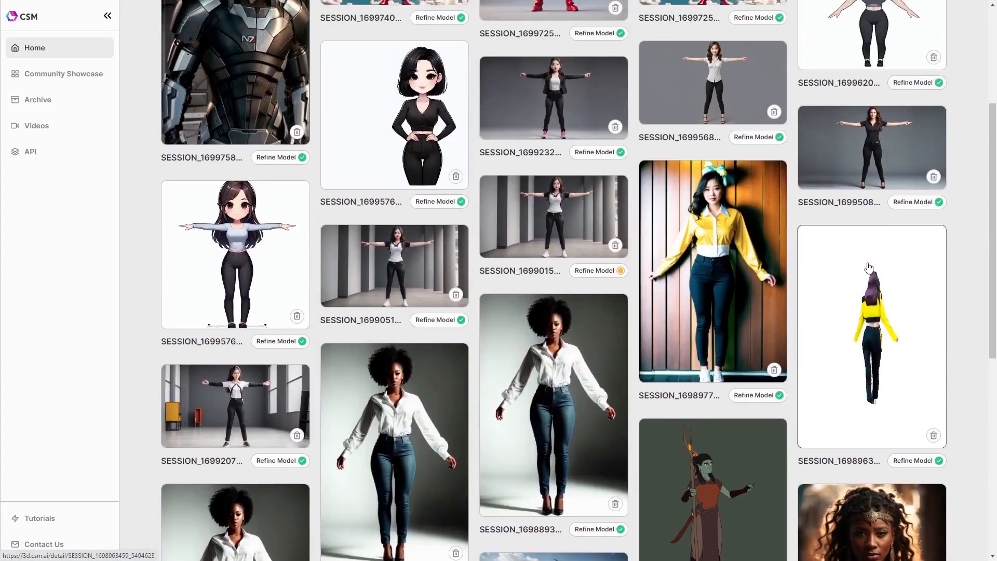
{"action": "scroll", "coordinate": [859, 273], "scroll_direction": "up", "scroll_amount": 2}
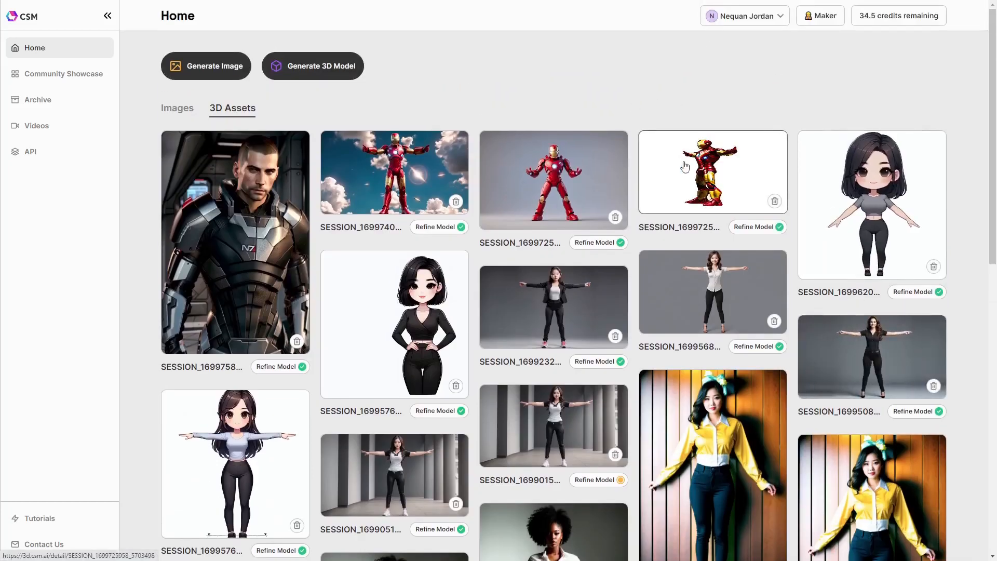
Open the Iron Man 3D asset, rotate it to inspect it, and go back home
{"action": "left_click", "coordinate": [703, 181]}
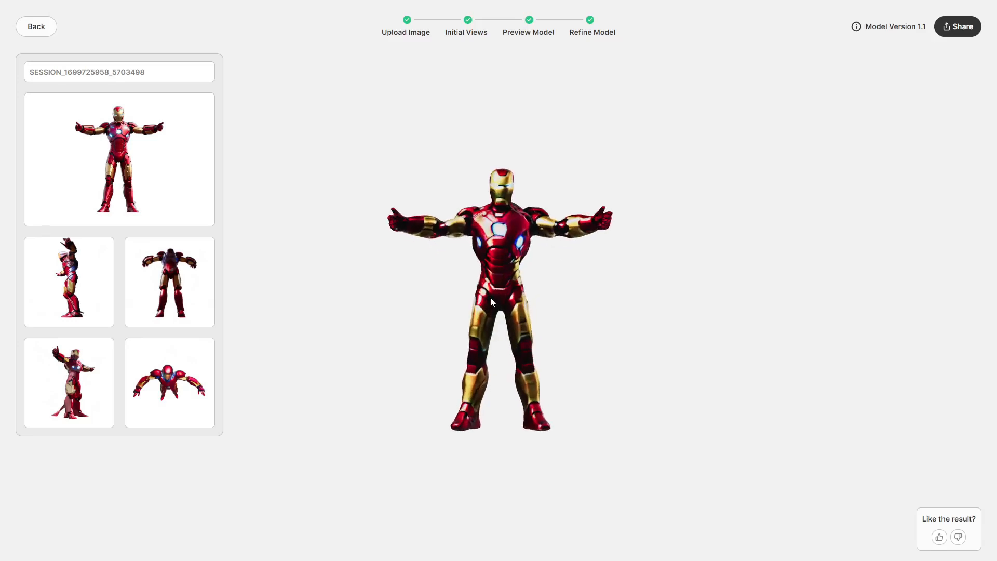
{"action": "left_click_drag", "start_coordinate": [514, 279], "coordinate": [656, 282]}
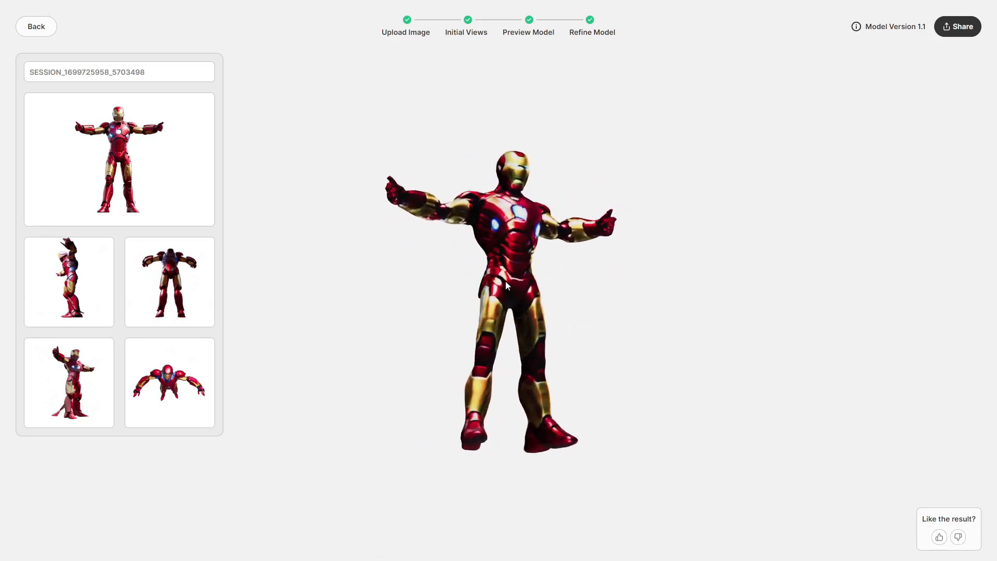
{"action": "left_click", "coordinate": [46, 30]}
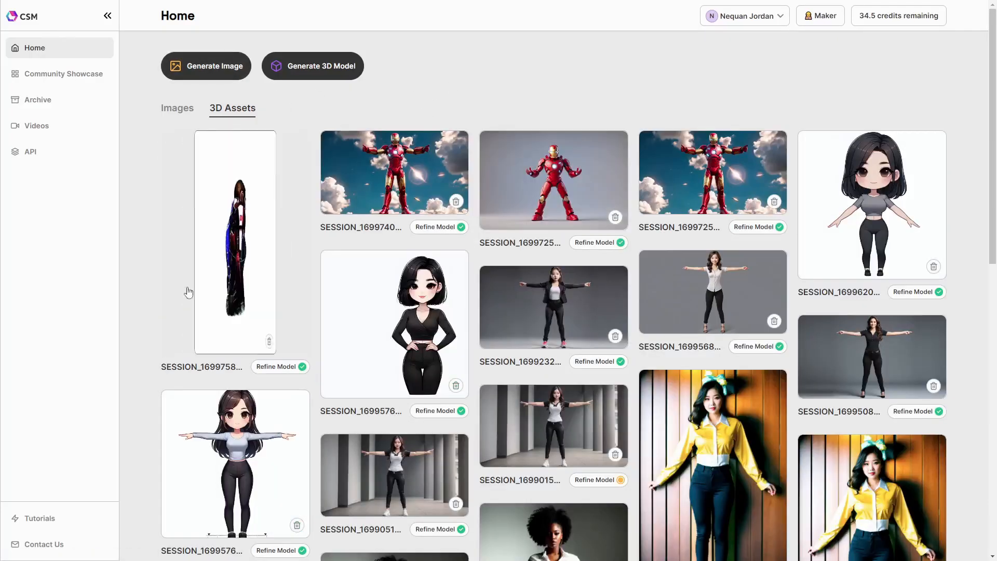
Open the 3D model upload dialog, review the model version options and the automatic 3D generation checkbox, then close it
{"action": "left_click", "coordinate": [314, 73]}
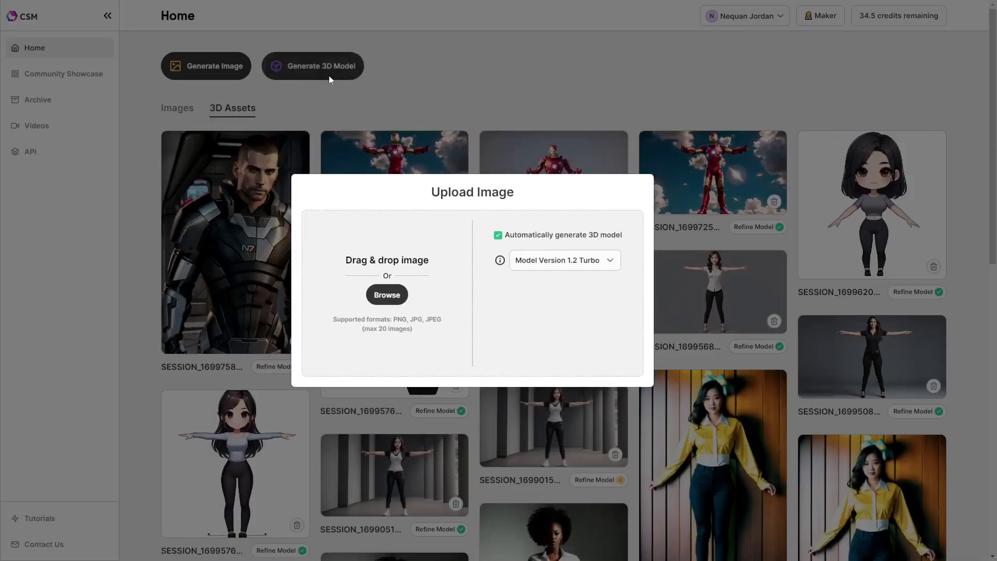
{"action": "left_click", "coordinate": [601, 262]}
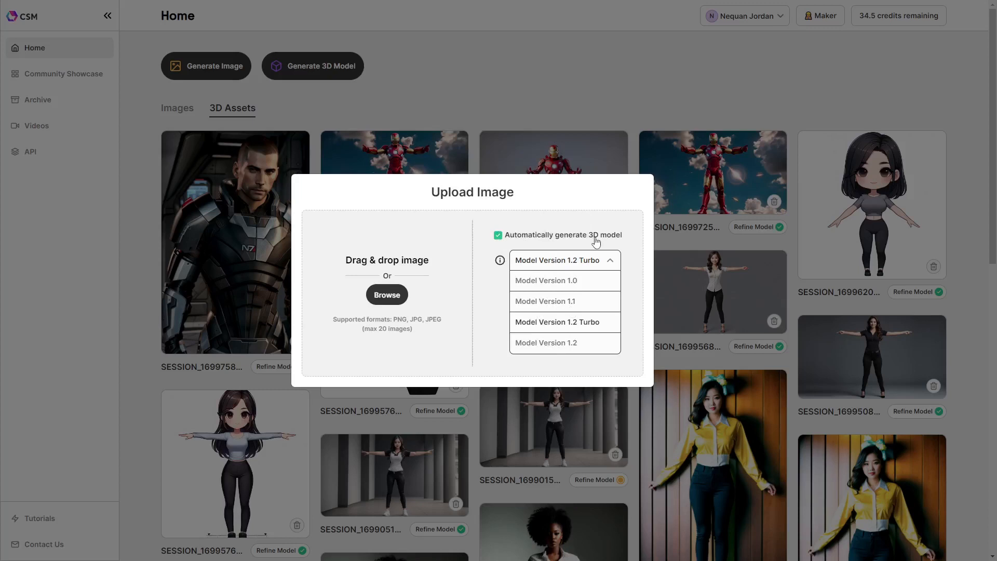
{"action": "left_click", "coordinate": [614, 261]}
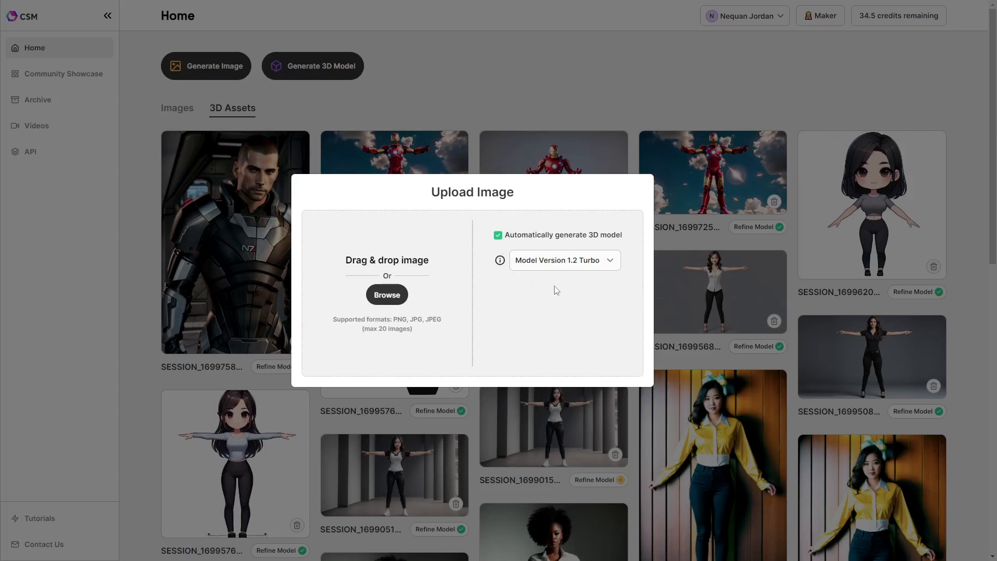
{"action": "left_click", "coordinate": [498, 236]}
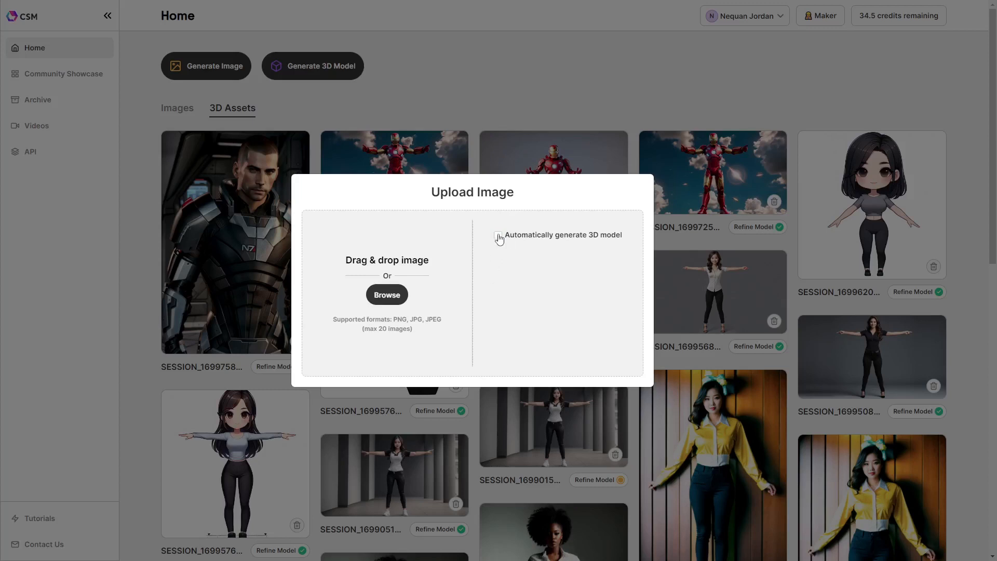
{"action": "left_click", "coordinate": [498, 237]}
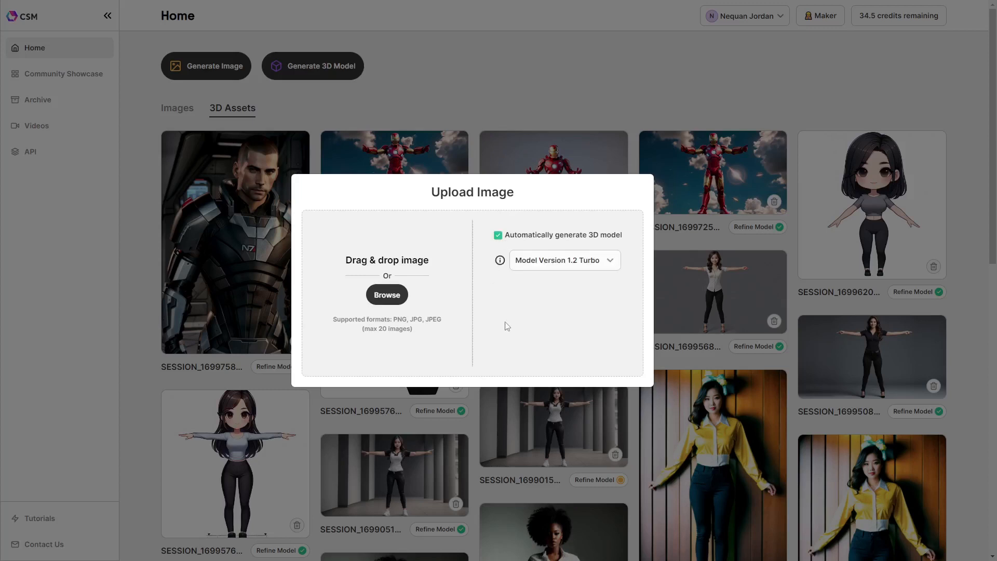
{"action": "left_click", "coordinate": [574, 79]}
Open the sky-background Iron Man 3D asset, zoom and rotate the model to inspect it, and return home
{"action": "left_click", "coordinate": [691, 155]}
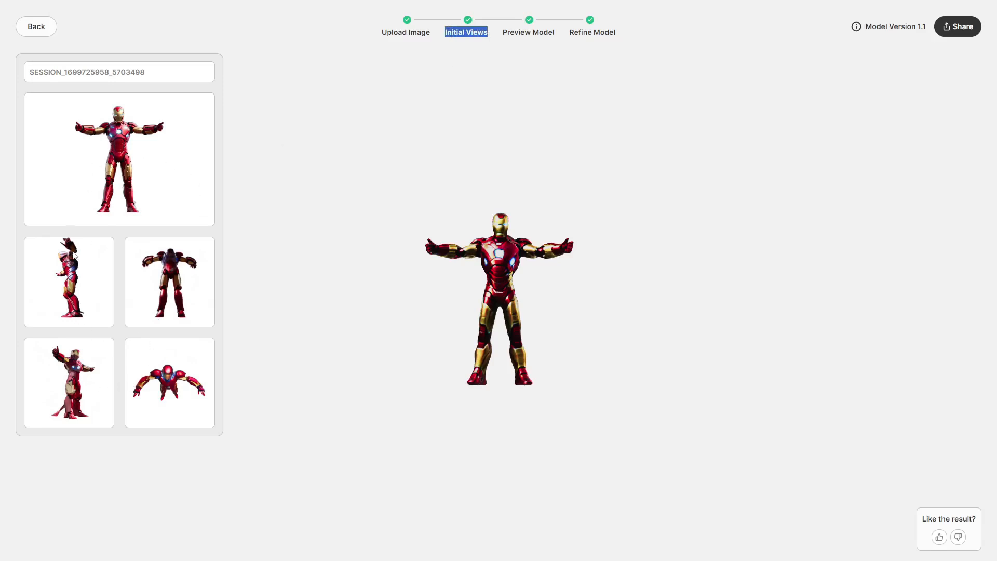
{"action": "scroll", "coordinate": [491, 273], "scroll_direction": "up", "scroll_amount": 5}
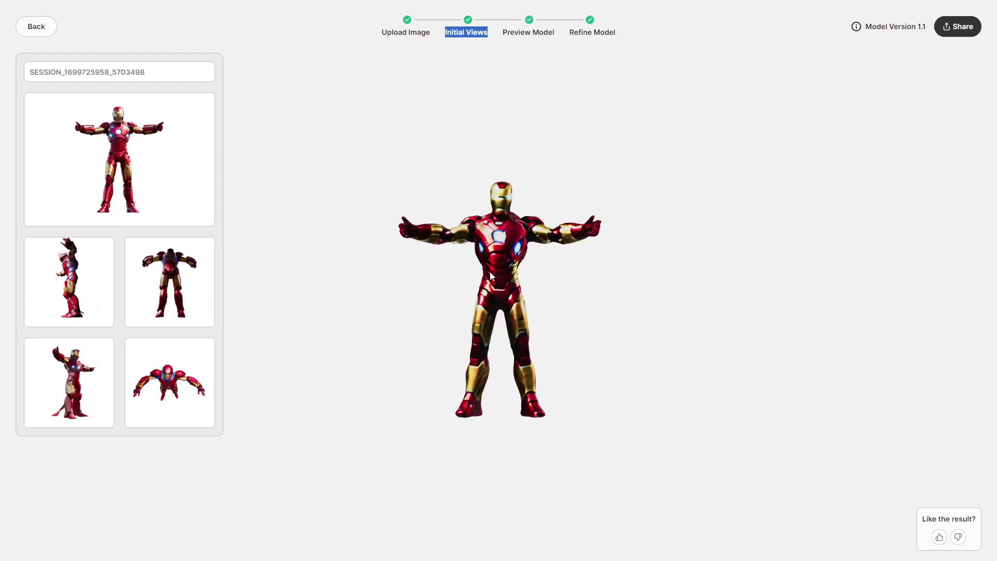
{"action": "left_click_drag", "start_coordinate": [490, 272], "coordinate": [719, 272]}
{"action": "left_click_drag", "start_coordinate": [508, 295], "coordinate": [593, 295]}
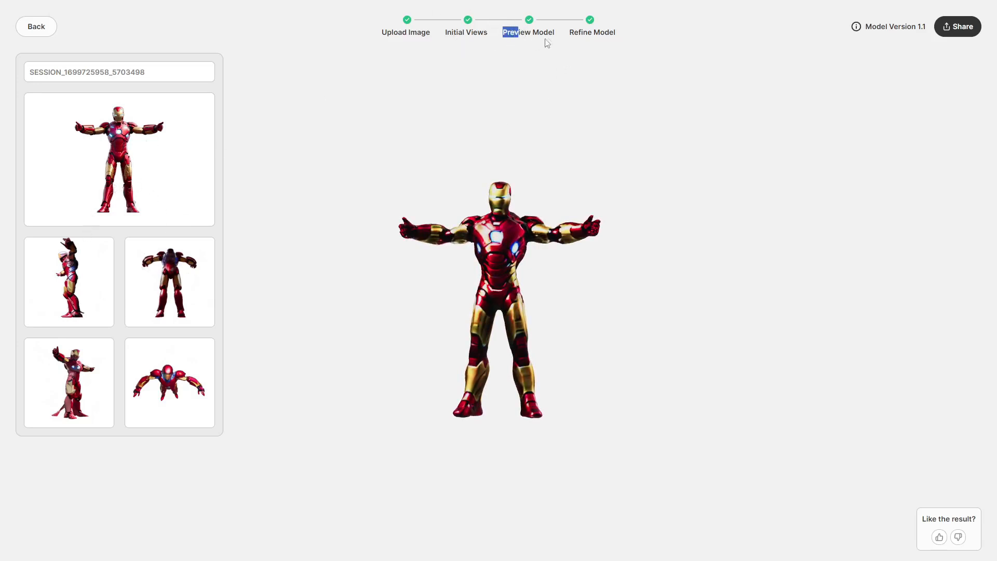
{"action": "scroll", "coordinate": [535, 226], "scroll_direction": "up", "scroll_amount": 3}
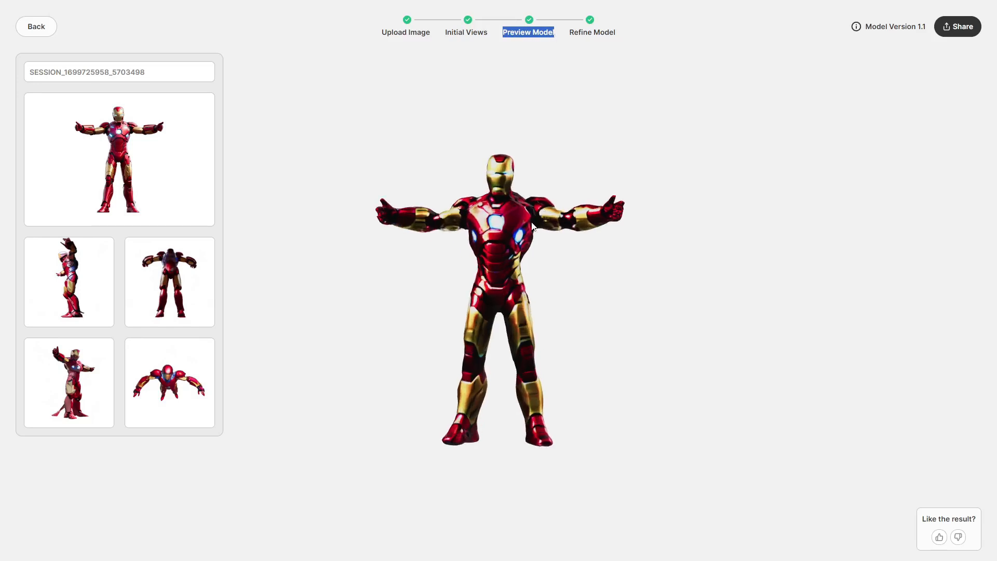
{"action": "left_click_drag", "start_coordinate": [512, 242], "coordinate": [503, 162]}
{"action": "left_click_drag", "start_coordinate": [527, 306], "coordinate": [499, 304]}
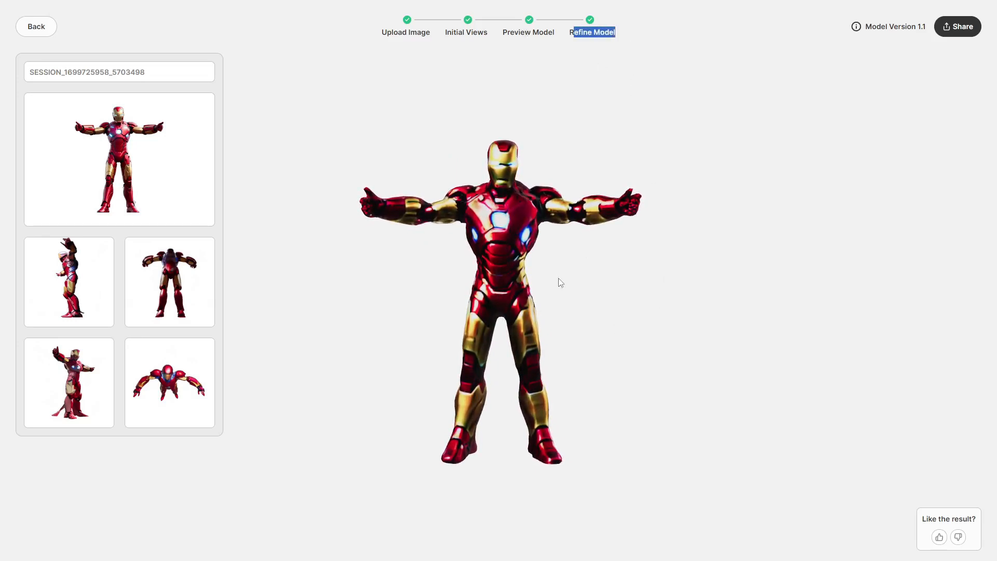
{"action": "scroll", "coordinate": [503, 297], "scroll_direction": "up", "scroll_amount": 5}
{"action": "scroll", "coordinate": [503, 297], "scroll_direction": "down", "scroll_amount": 6}
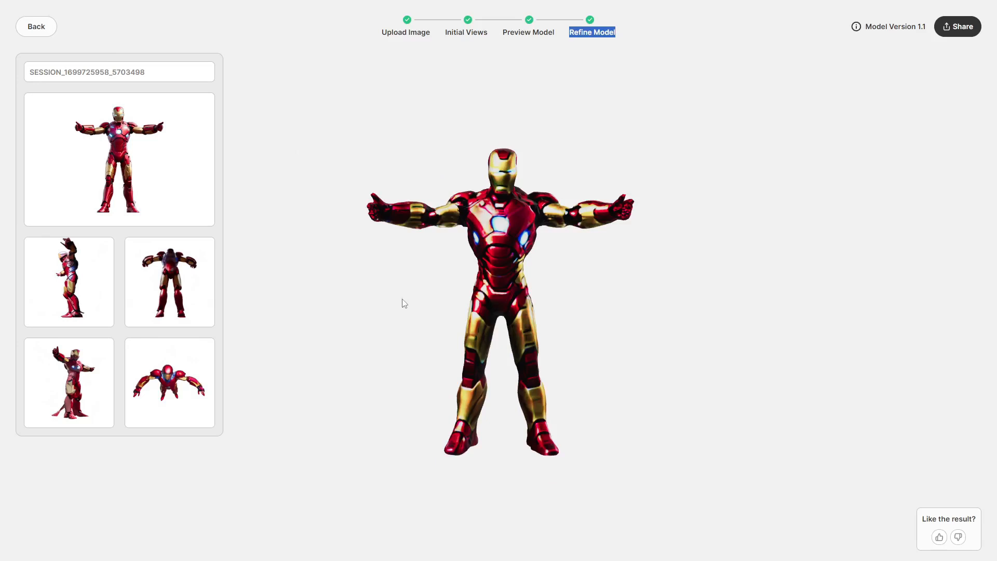
{"action": "left_click", "coordinate": [47, 31]}
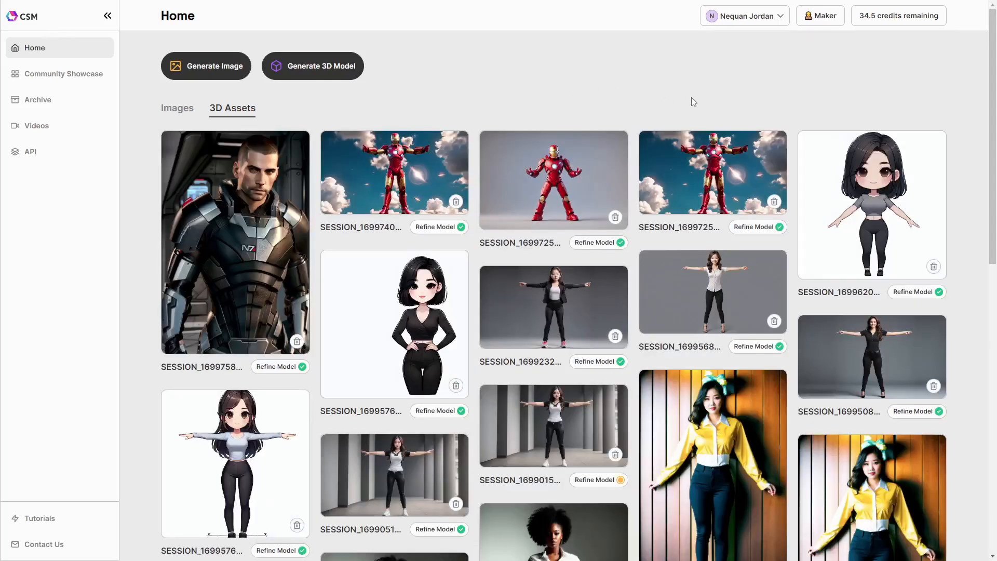
Open the Model Version 1.2 Turbo Iron Man asset, zoom and rotate it to compare, and return home
{"action": "mouse_move", "coordinate": [699, 178]}
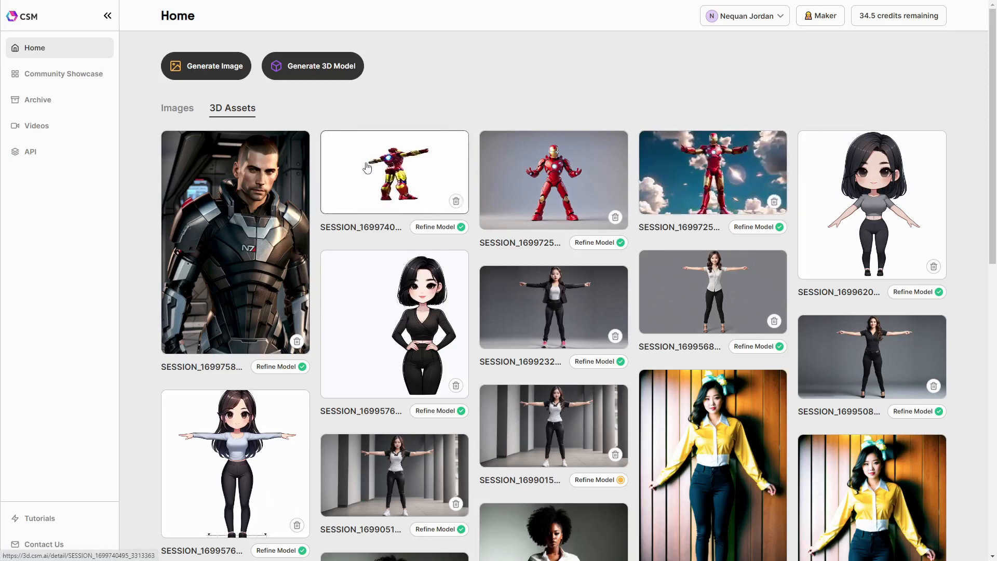
{"action": "left_click", "coordinate": [404, 174]}
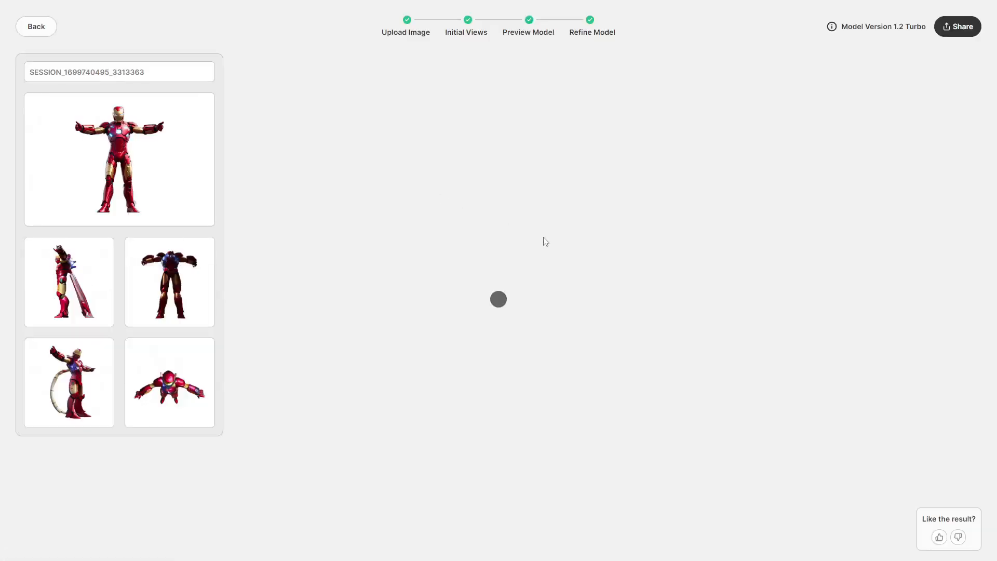
{"action": "scroll", "coordinate": [513, 245], "scroll_direction": "up", "scroll_amount": 8}
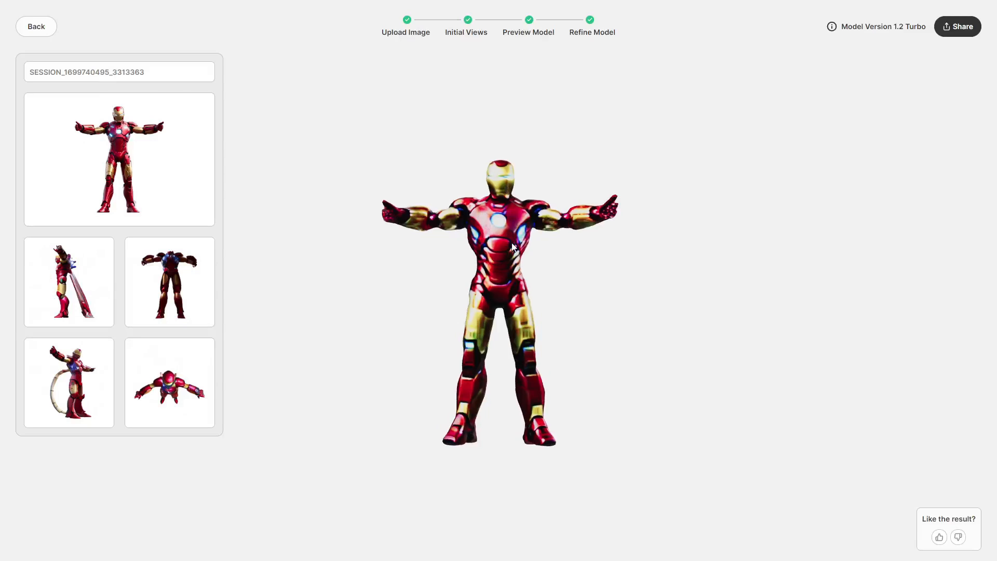
{"action": "left_click_drag", "start_coordinate": [506, 245], "coordinate": [482, 154]}
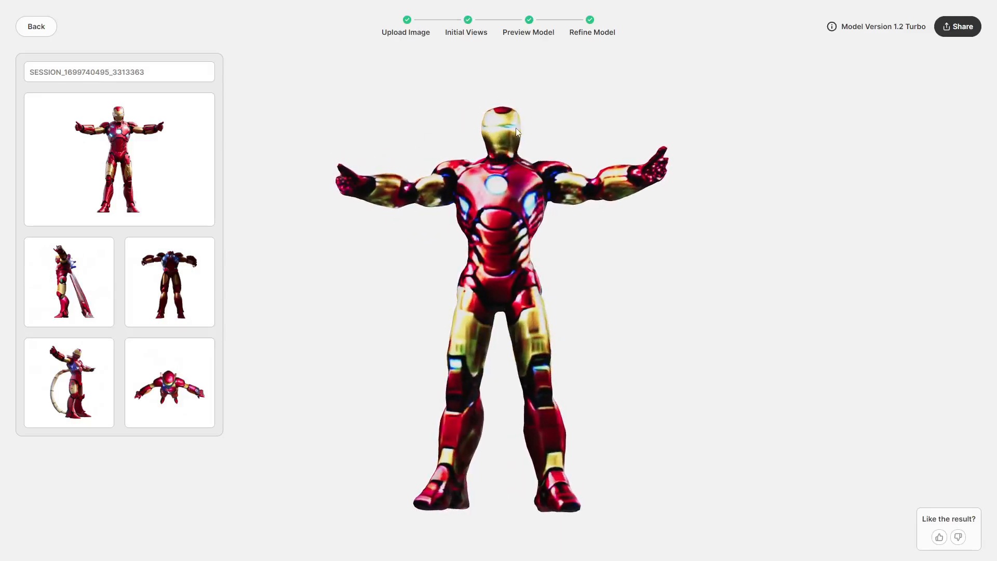
{"action": "left_click_drag", "start_coordinate": [467, 289], "coordinate": [482, 297]}
{"action": "left_click_drag", "start_coordinate": [493, 239], "coordinate": [672, 256]}
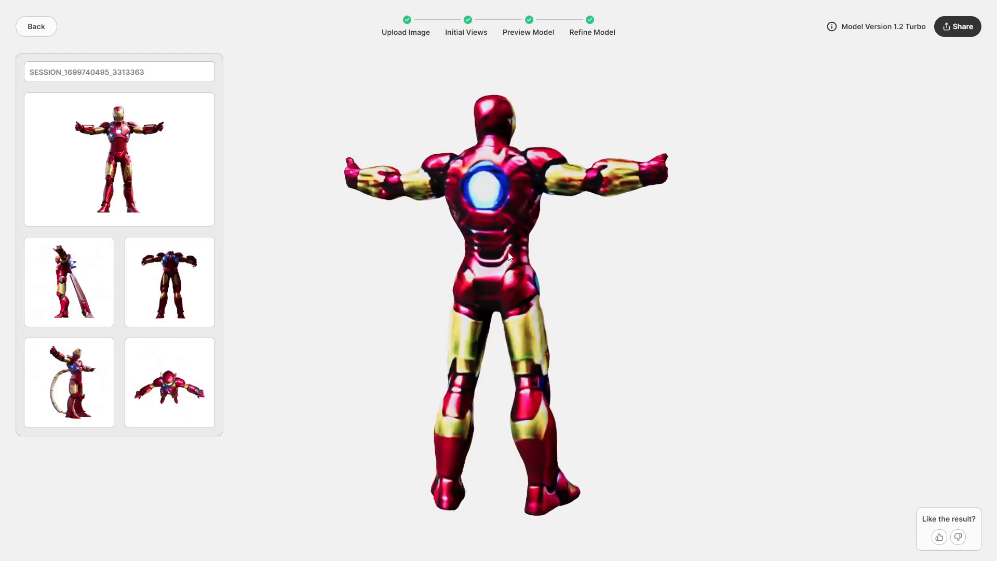
{"action": "left_click_drag", "start_coordinate": [571, 258], "coordinate": [676, 256]}
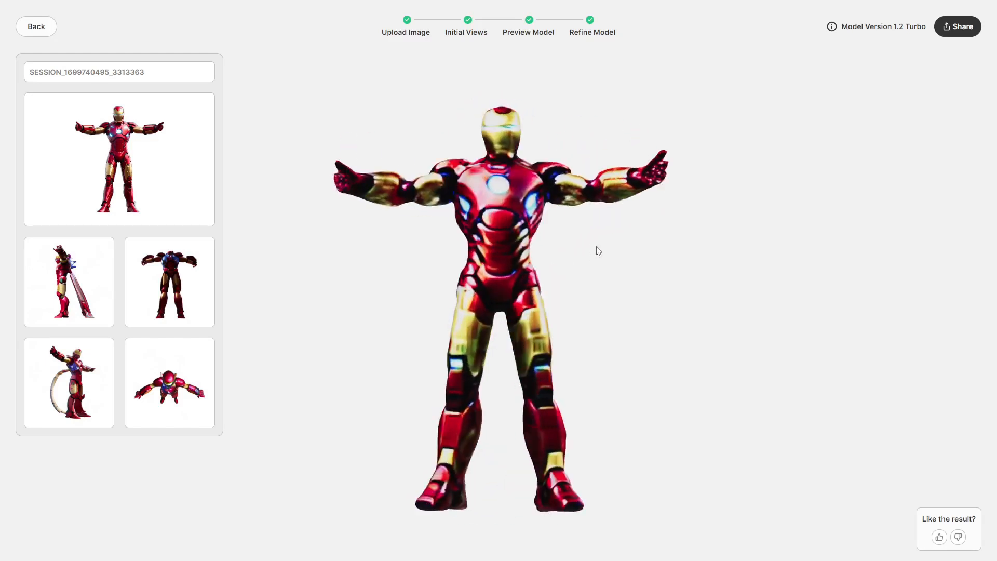
{"action": "left_click", "coordinate": [33, 27]}
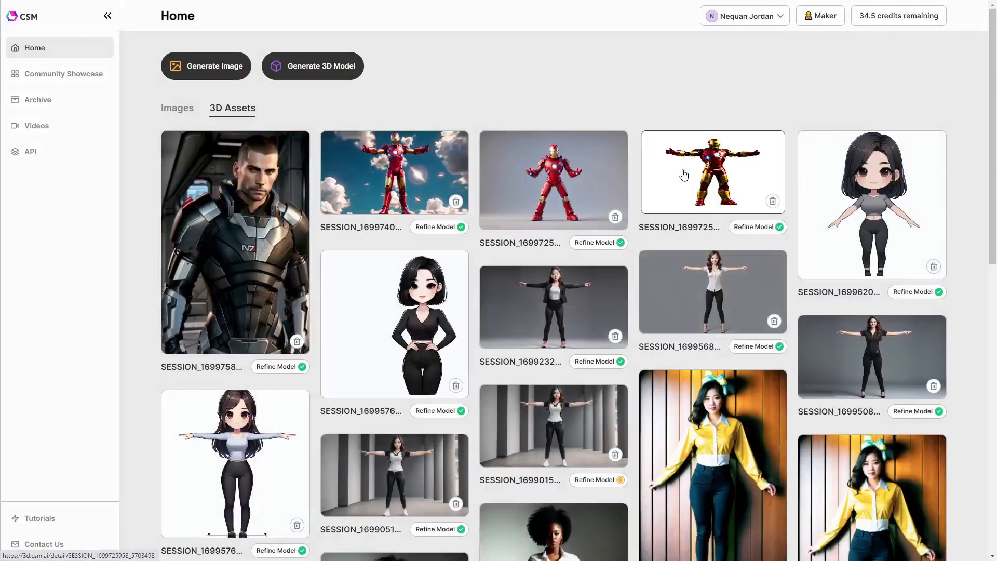
Reopen the Model Version 1.1 Iron Man asset and rotate it around to inspect it
{"action": "left_click", "coordinate": [683, 174]}
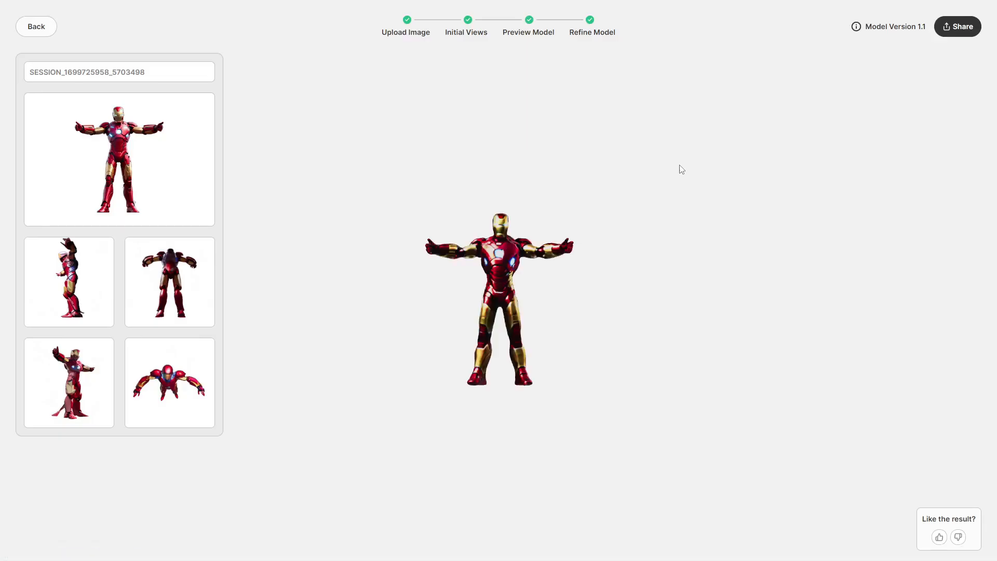
{"action": "scroll", "coordinate": [501, 304], "scroll_direction": "up", "scroll_amount": 5}
{"action": "left_click_drag", "start_coordinate": [488, 269], "coordinate": [657, 273]}
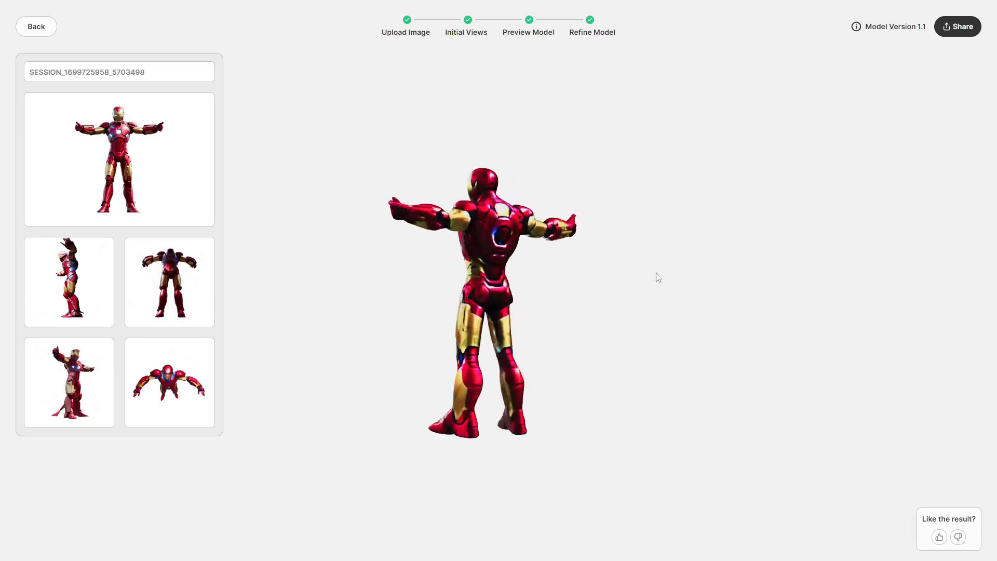
{"action": "left_click_drag", "start_coordinate": [452, 271], "coordinate": [534, 276]}
{"action": "scroll", "coordinate": [496, 275], "scroll_direction": "up", "scroll_amount": 5}
{"action": "left_click_drag", "start_coordinate": [580, 266], "coordinate": [509, 269]}
Download the Iron Man's refined mesh in OBJ format and return to the home page
{"action": "left_click", "coordinate": [948, 28]}
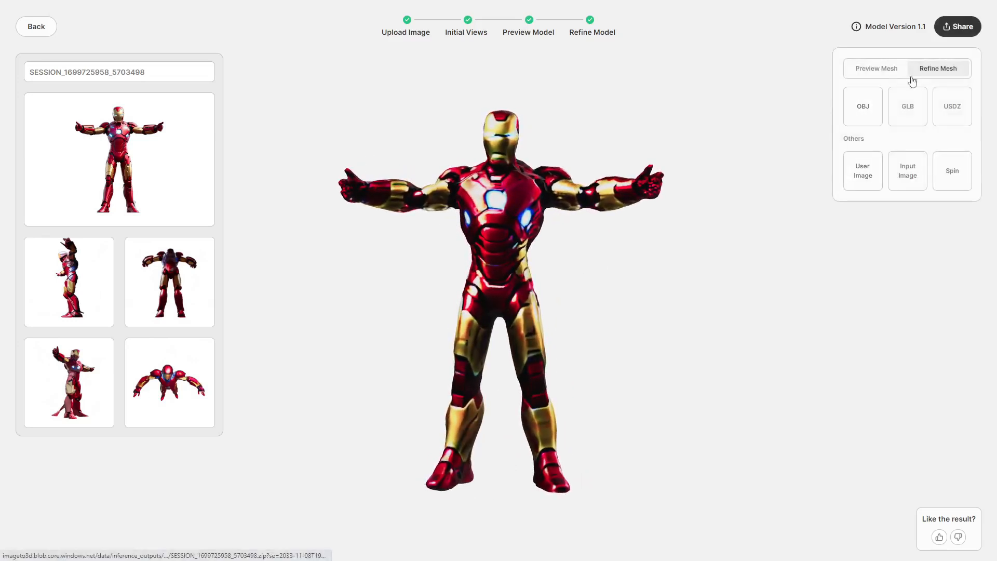
{"action": "left_click", "coordinate": [866, 116]}
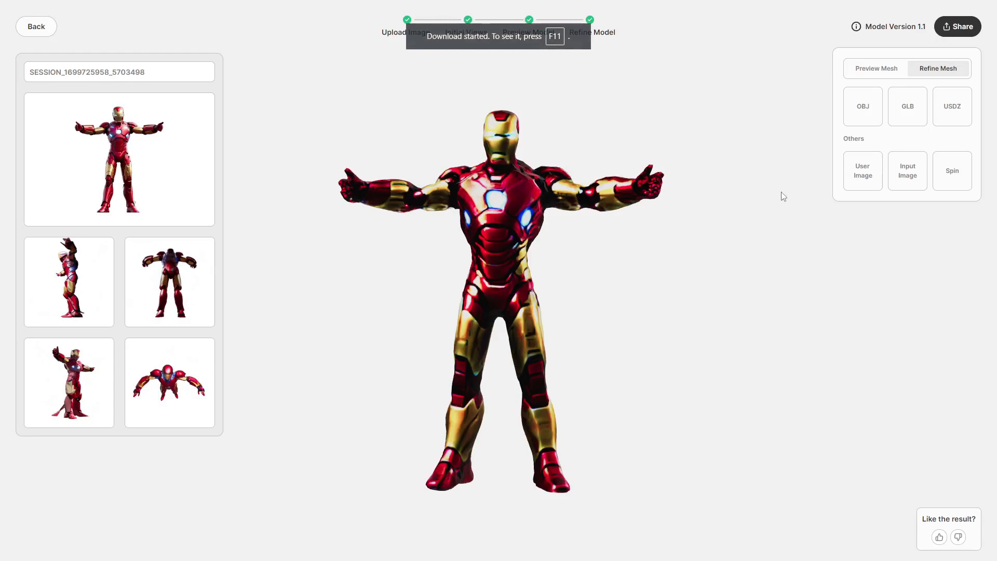
{"action": "left_click", "coordinate": [37, 27]}
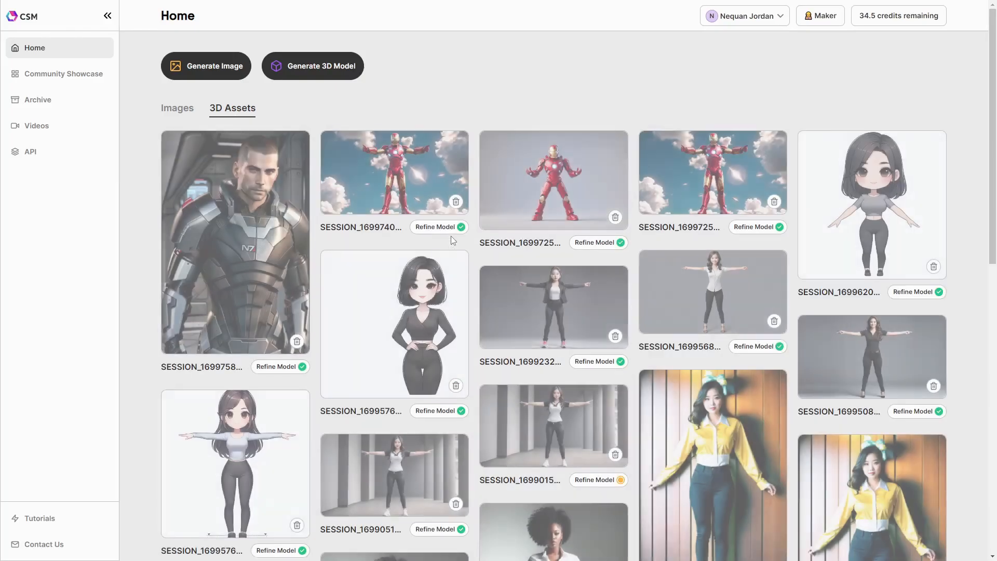
Switch to the Mixamo tab and load the Exo Gray character in place of the current one
{"action": "key", "text": "ctrl+Tab"}
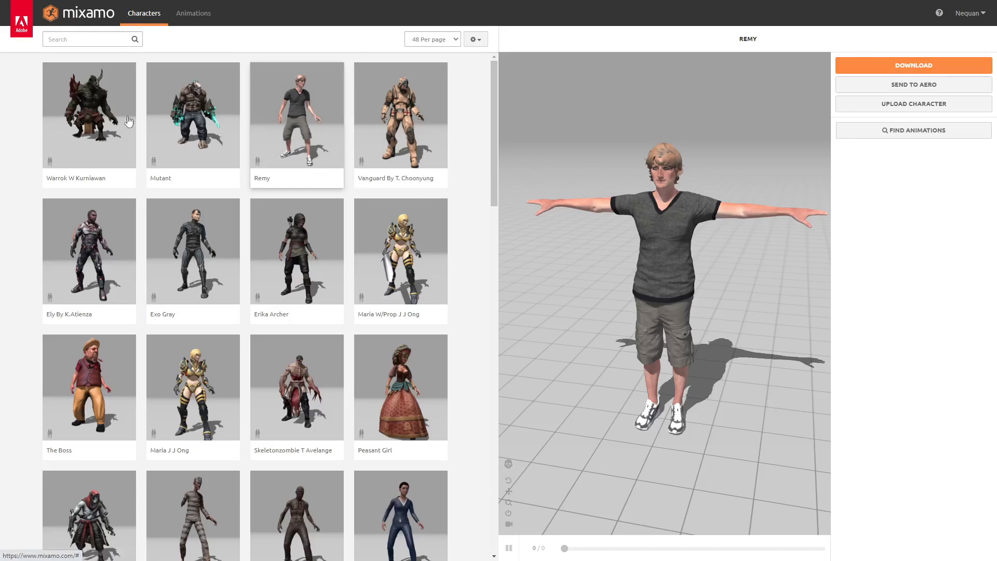
{"action": "left_click_drag", "start_coordinate": [494, 129], "coordinate": [457, 58]}
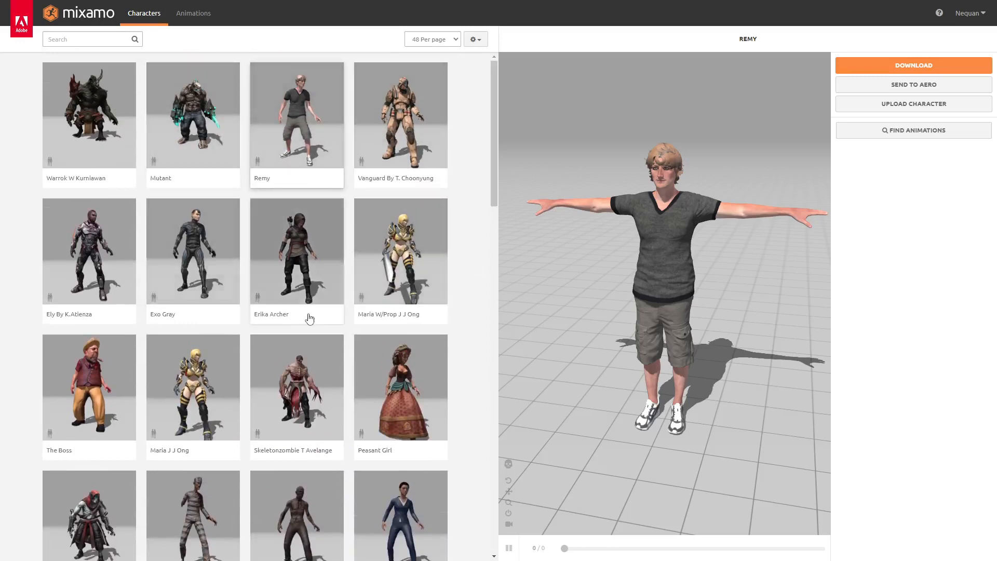
{"action": "left_click", "coordinate": [216, 236]}
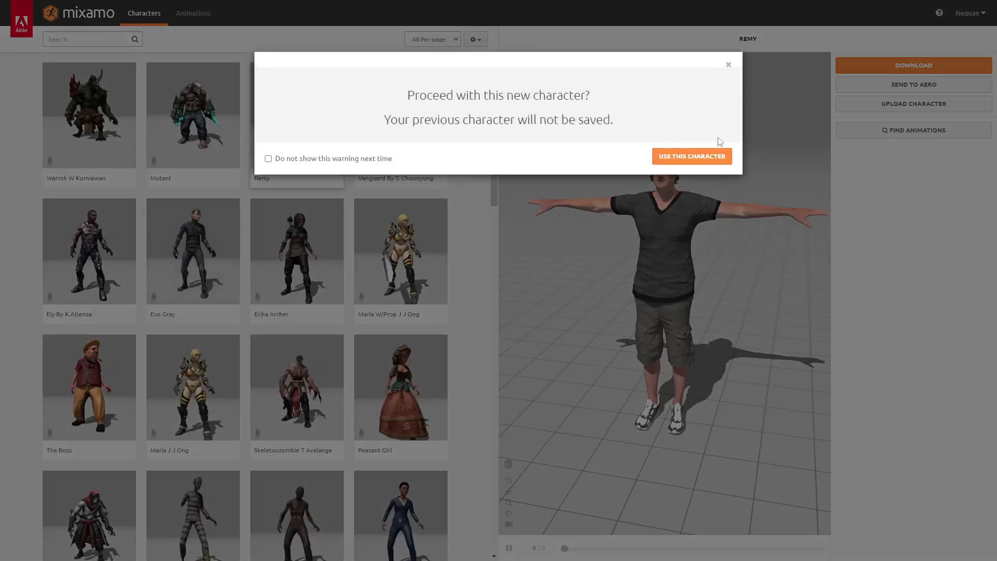
{"action": "left_click", "coordinate": [701, 157]}
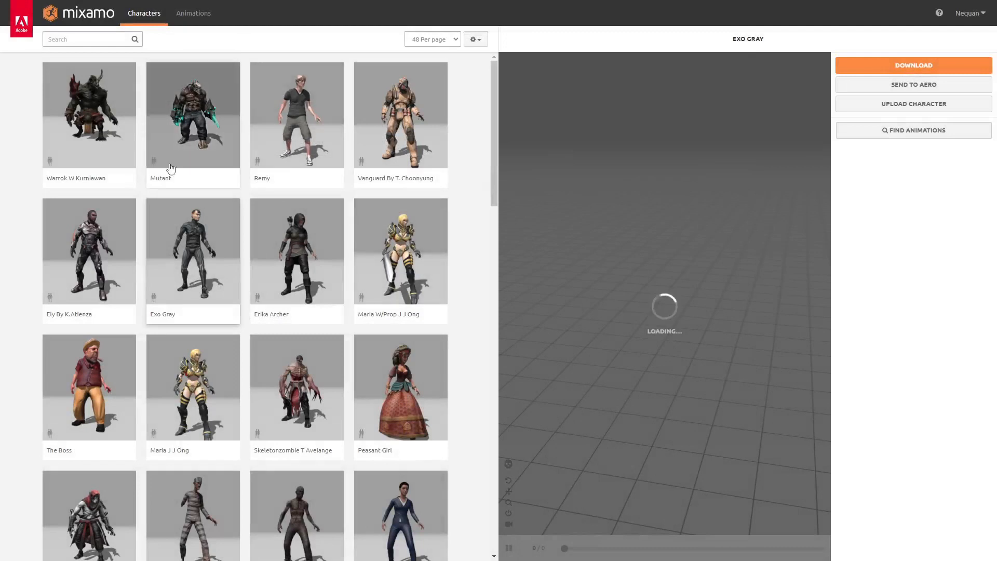
Apply the Hip Hop Dancing animation to the Exo Gray character
{"action": "scroll", "coordinate": [208, 239], "scroll_direction": "down", "scroll_amount": 2}
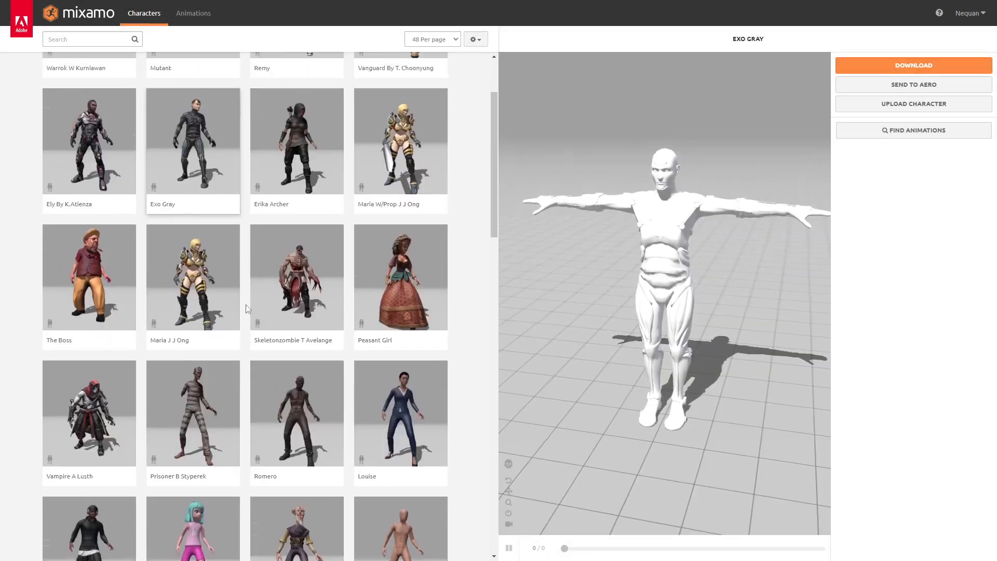
{"action": "scroll", "coordinate": [247, 309], "scroll_direction": "up", "scroll_amount": 2}
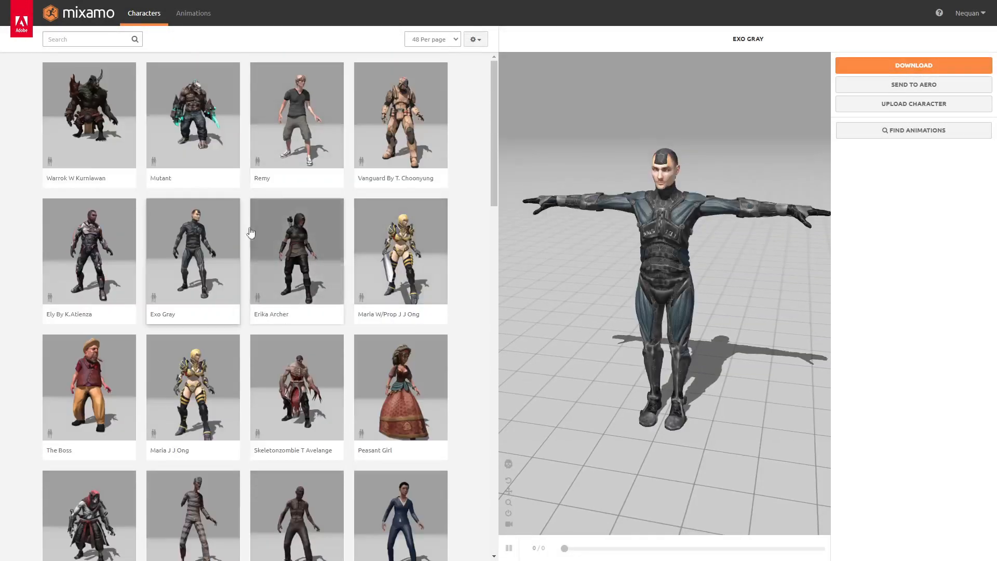
{"action": "left_click", "coordinate": [196, 14]}
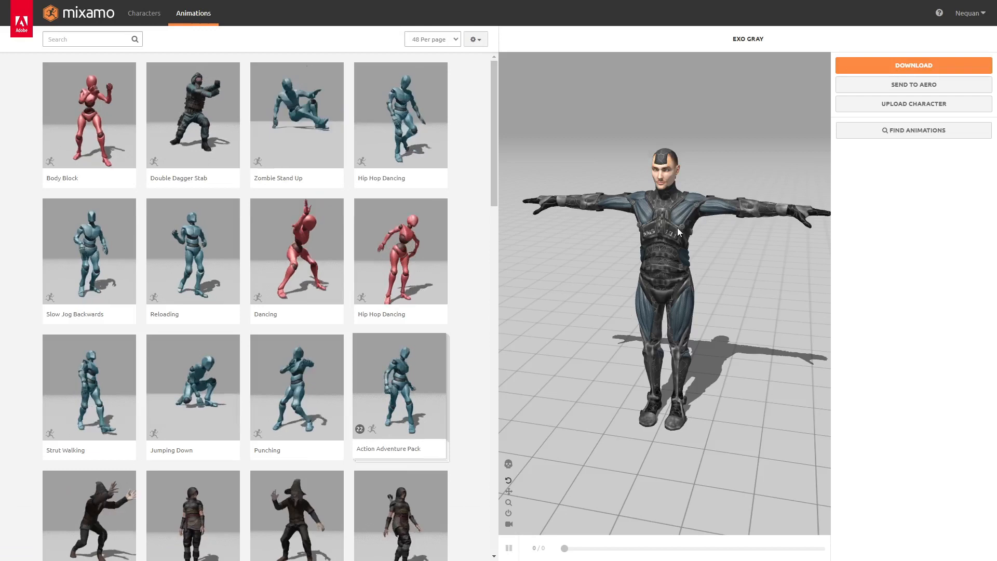
{"action": "left_click", "coordinate": [392, 121]}
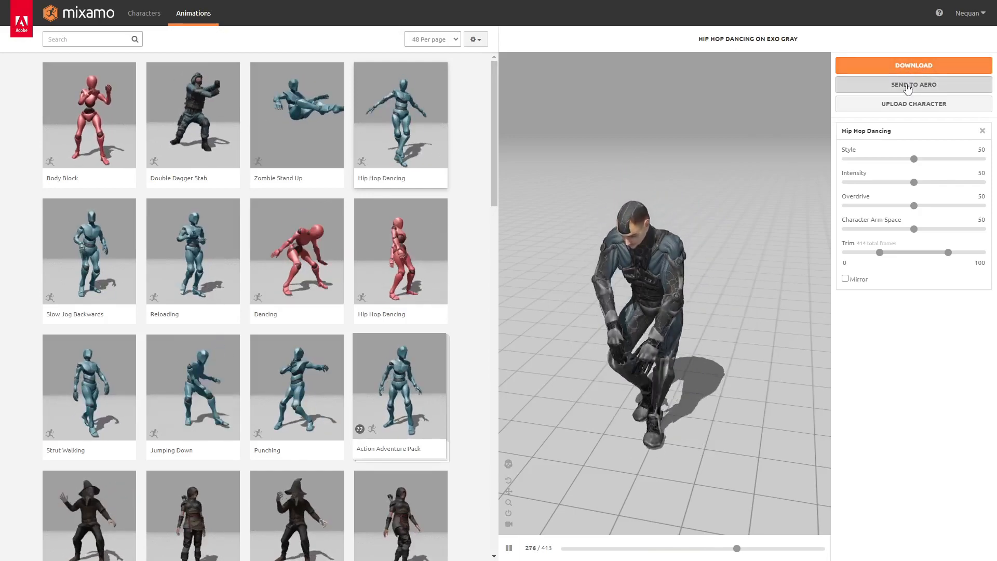
{"action": "left_click", "coordinate": [885, 108]}
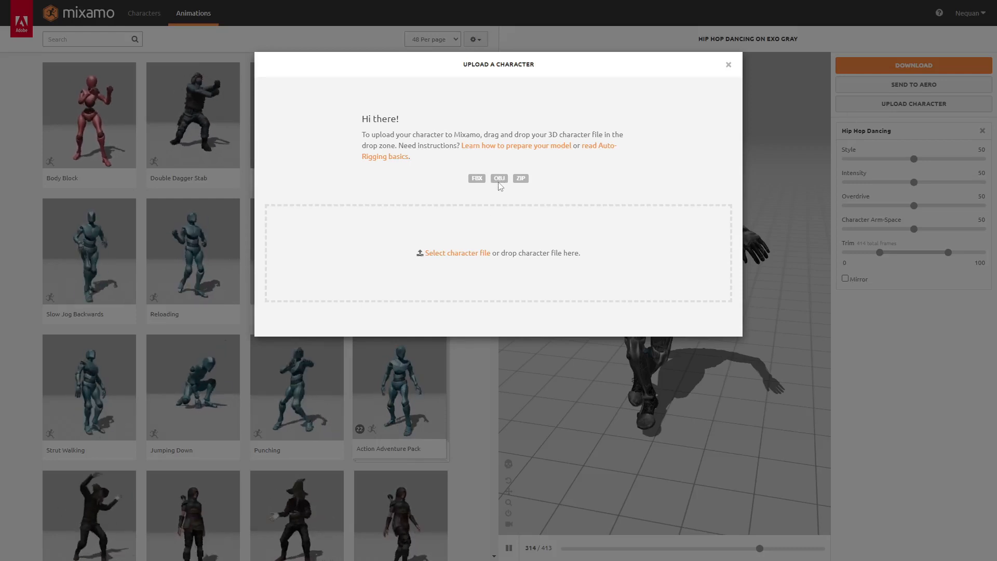
{"action": "left_click", "coordinate": [456, 253]}
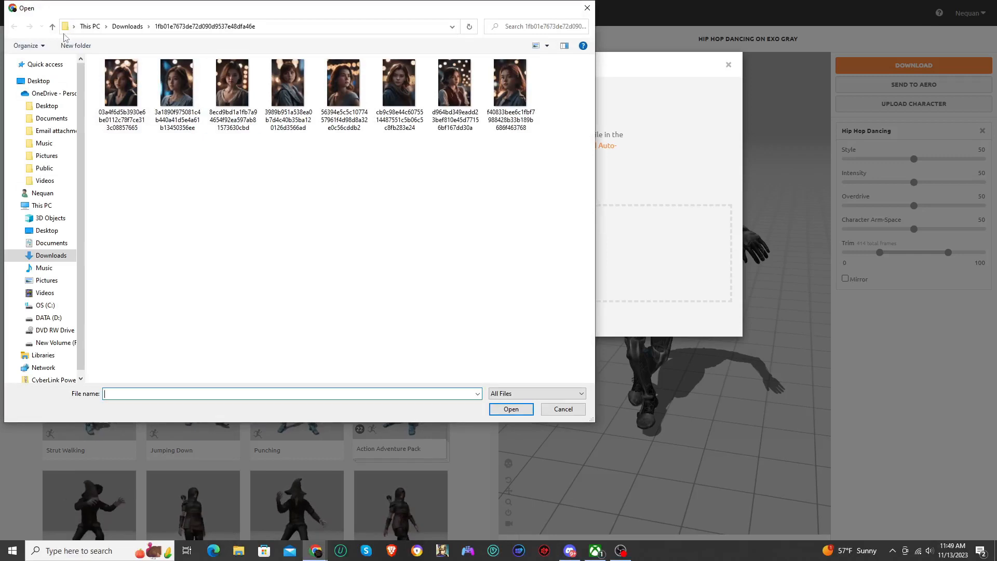
{"action": "left_click", "coordinate": [53, 28]}
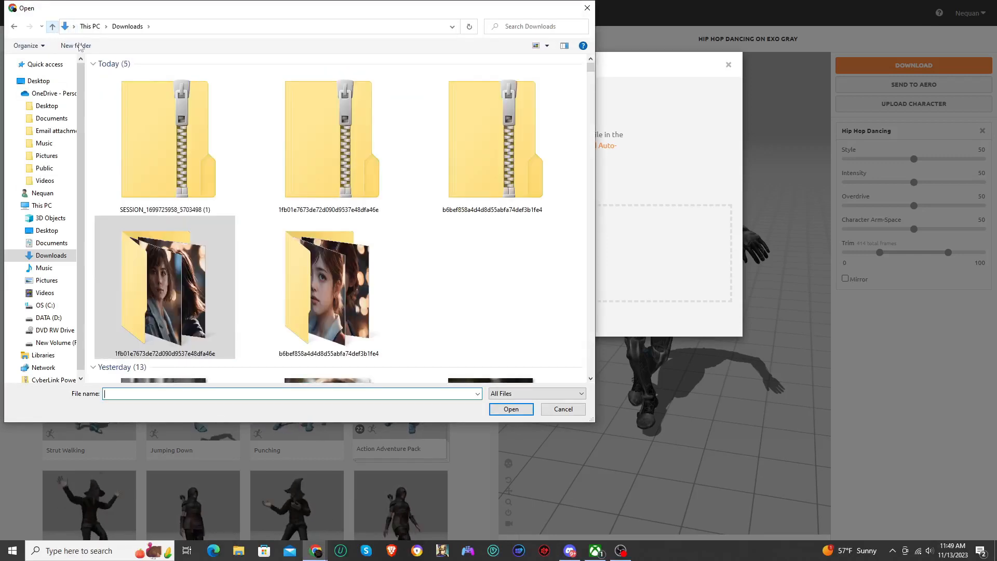
{"action": "left_click", "coordinate": [202, 137]}
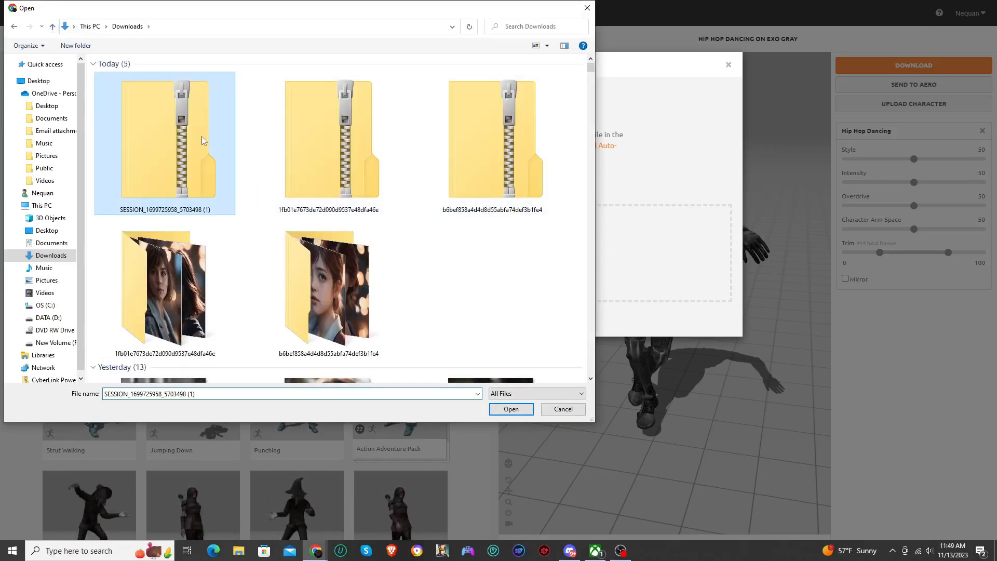
{"action": "double_click", "coordinate": [189, 139]}
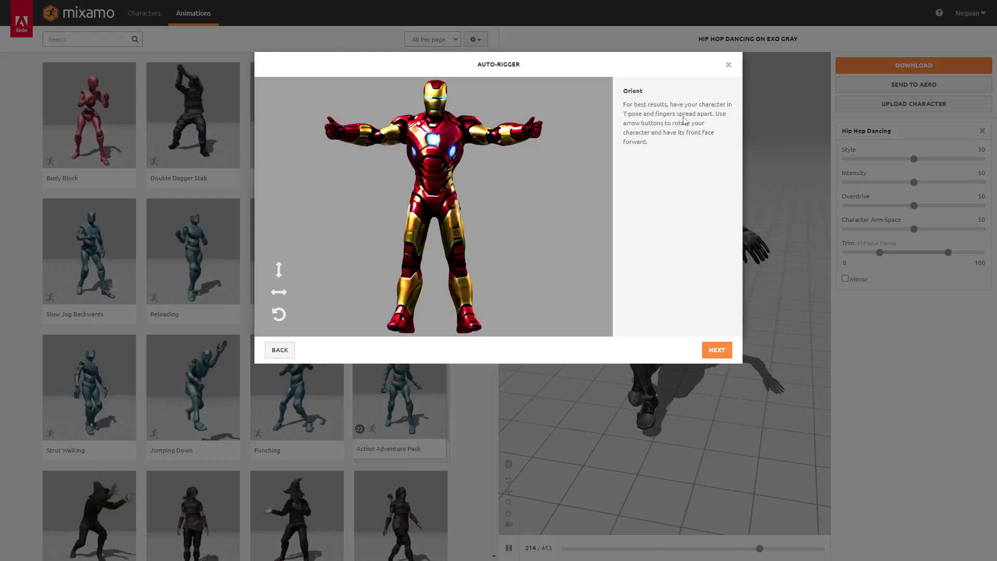
Try the auto-rigger's rotation controls on each axis, cycling the model back to its front-facing T-pose
{"action": "left_click", "coordinate": [277, 294]}
{"action": "left_click", "coordinate": [276, 296]}
{"action": "left_click", "coordinate": [276, 296]}
{"action": "left_click", "coordinate": [277, 296]}
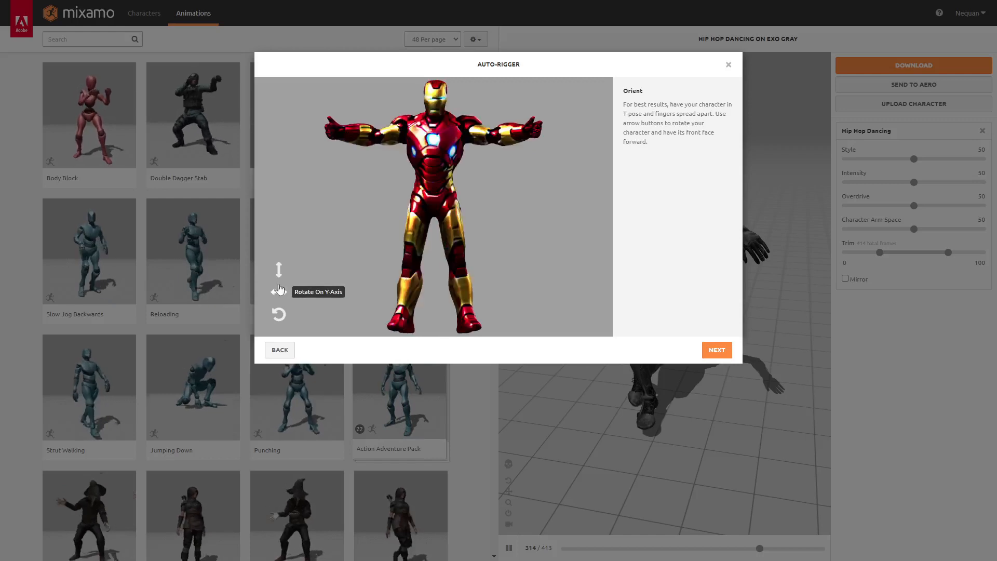
{"action": "left_click", "coordinate": [285, 276]}
{"action": "left_click", "coordinate": [285, 277]}
{"action": "left_click", "coordinate": [284, 277]}
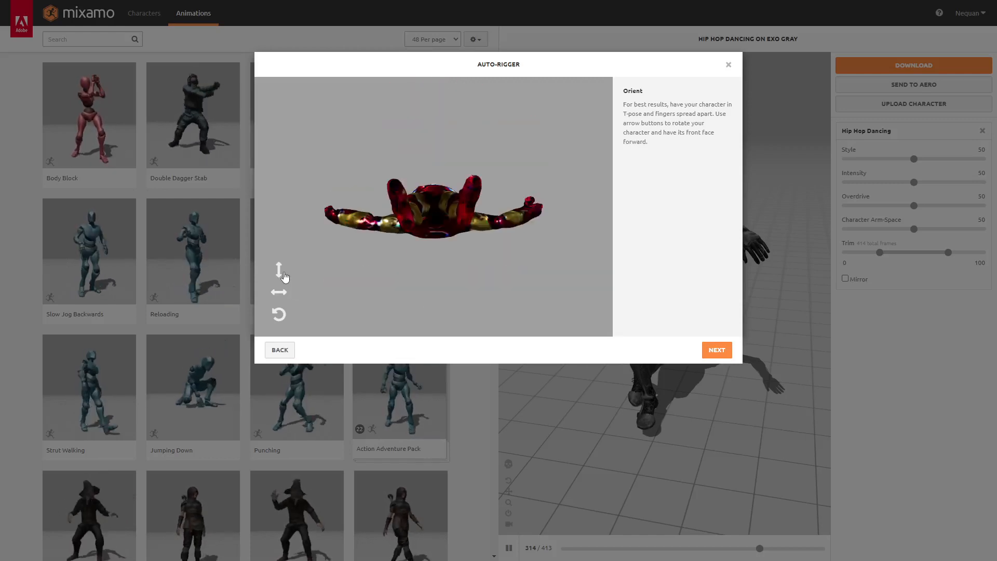
{"action": "left_click", "coordinate": [284, 277]}
{"action": "left_click", "coordinate": [277, 317]}
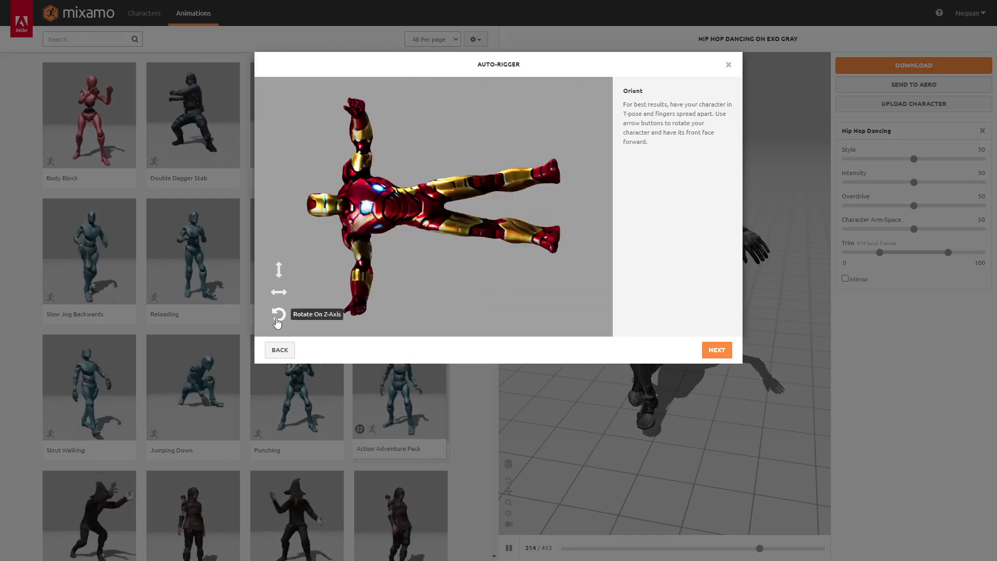
{"action": "left_click", "coordinate": [277, 318]}
{"action": "left_click", "coordinate": [277, 318]}
{"action": "left_click", "coordinate": [277, 317]}
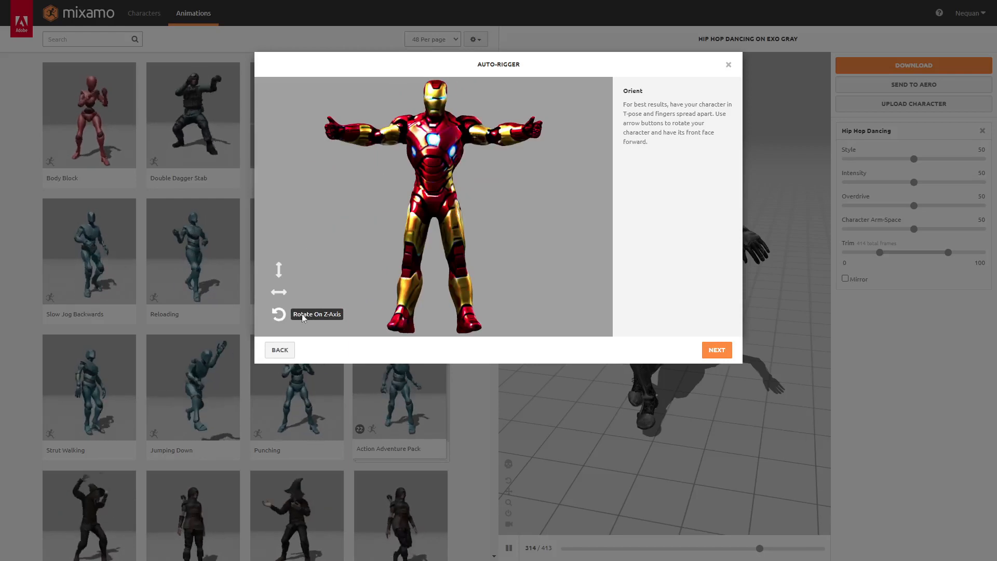
Auto-rig the Iron Man with symmetry and the Standard Skeleton (65), then accept it as the new character
{"action": "left_click", "coordinate": [724, 353]}
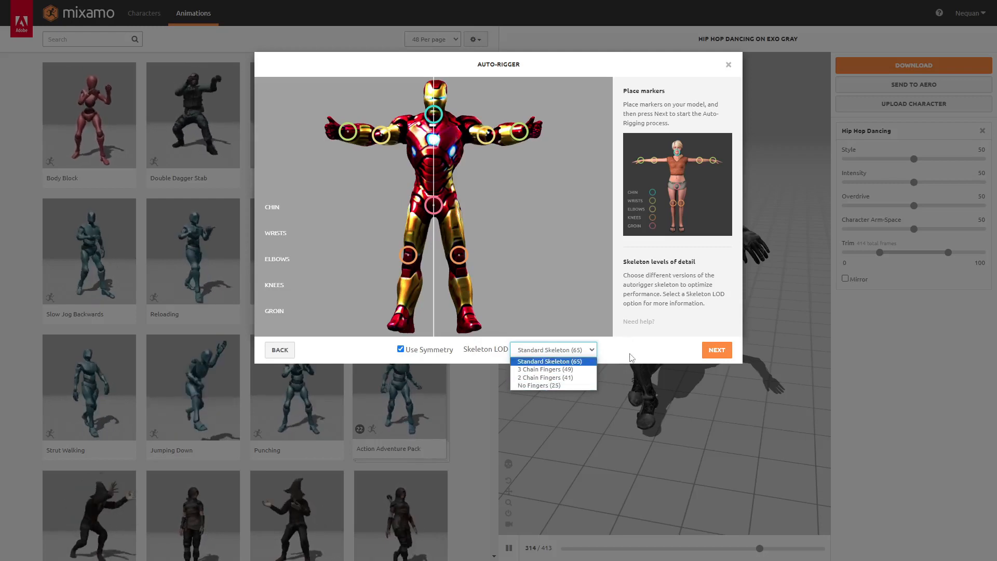
{"action": "left_click", "coordinate": [717, 350]}
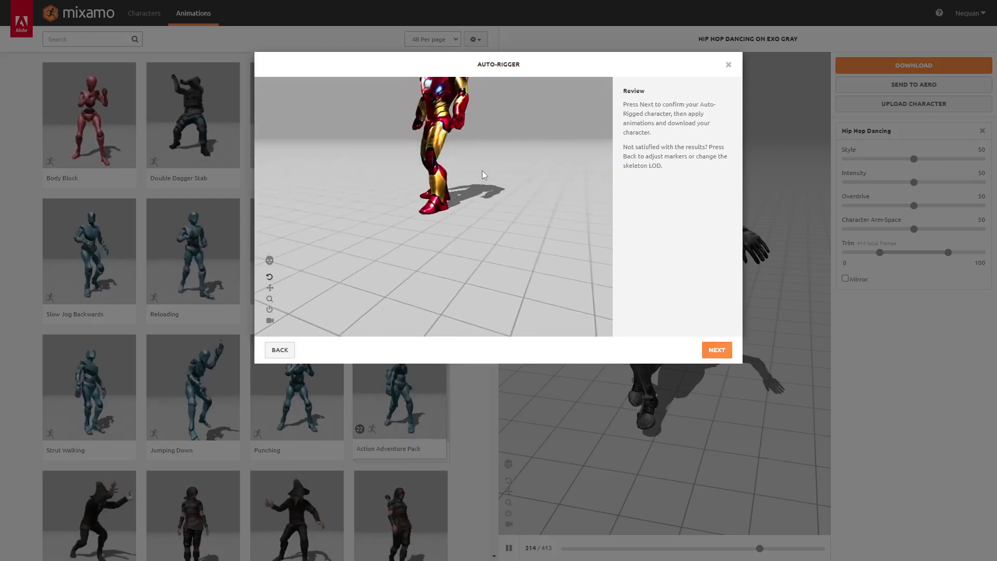
{"action": "mouse_move", "coordinate": [482, 170]}
{"action": "left_mouse_down"}
{"action": "mouse_move", "coordinate": [471, 220]}
{"action": "mouse_move", "coordinate": [474, 140]}
{"action": "mouse_move", "coordinate": [476, 160]}
{"action": "mouse_move", "coordinate": [450, 145]}
{"action": "mouse_move", "coordinate": [500, 151]}
{"action": "mouse_move", "coordinate": [500, 173]}
{"action": "mouse_move", "coordinate": [498, 138]}
{"action": "mouse_move", "coordinate": [483, 158]}
{"action": "left_mouse_up"}
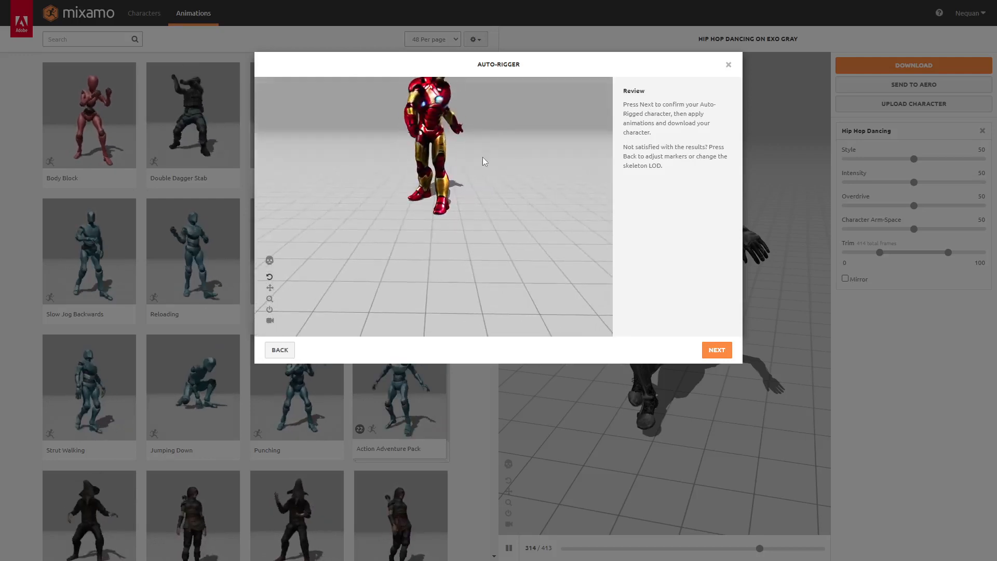
{"action": "left_click", "coordinate": [717, 351]}
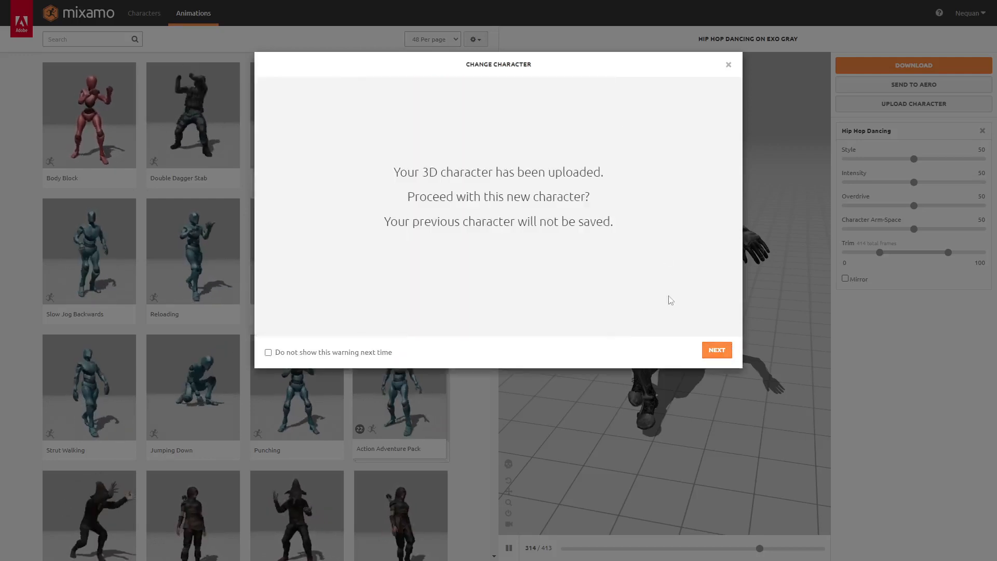
{"action": "left_click", "coordinate": [724, 355]}
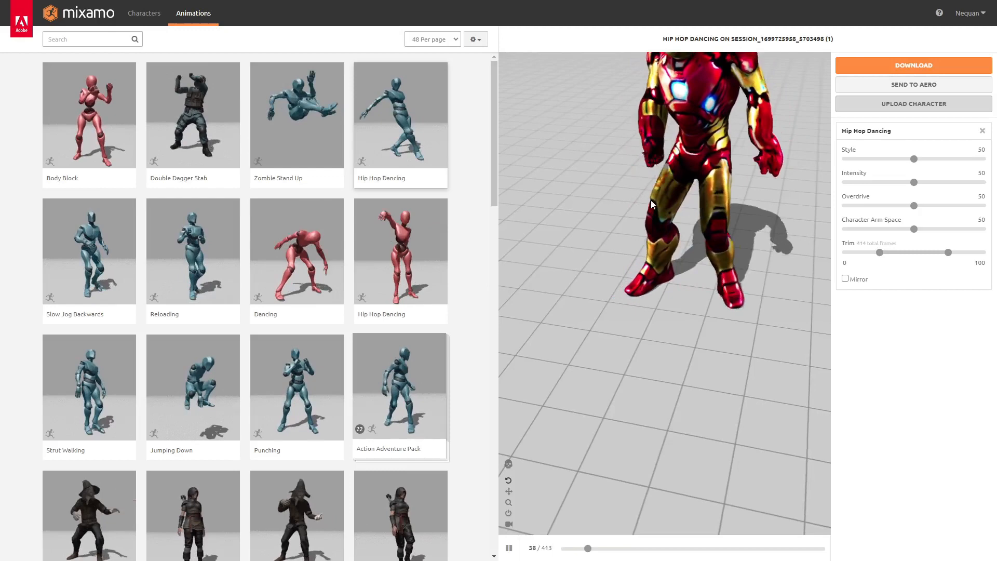
Preview the Dancing and Punching animations on the rigged Iron Man character
{"action": "middle_click_drag", "start_coordinate": [659, 158], "coordinate": [659, 268]}
{"action": "left_click_drag", "start_coordinate": [659, 268], "coordinate": [664, 245]}
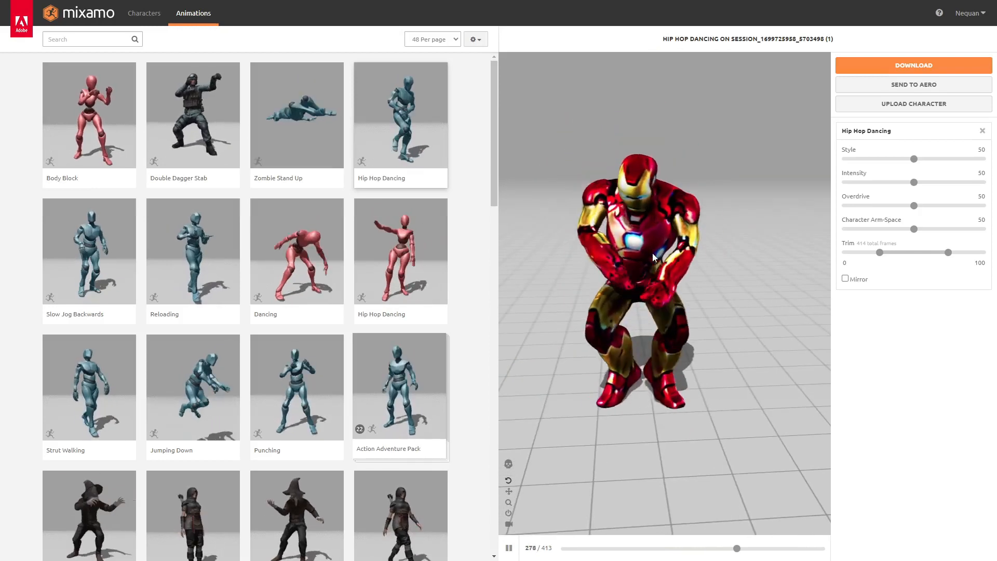
{"action": "middle_click_drag", "start_coordinate": [653, 253], "coordinate": [653, 191]}
{"action": "left_click_drag", "start_coordinate": [652, 191], "coordinate": [621, 266]}
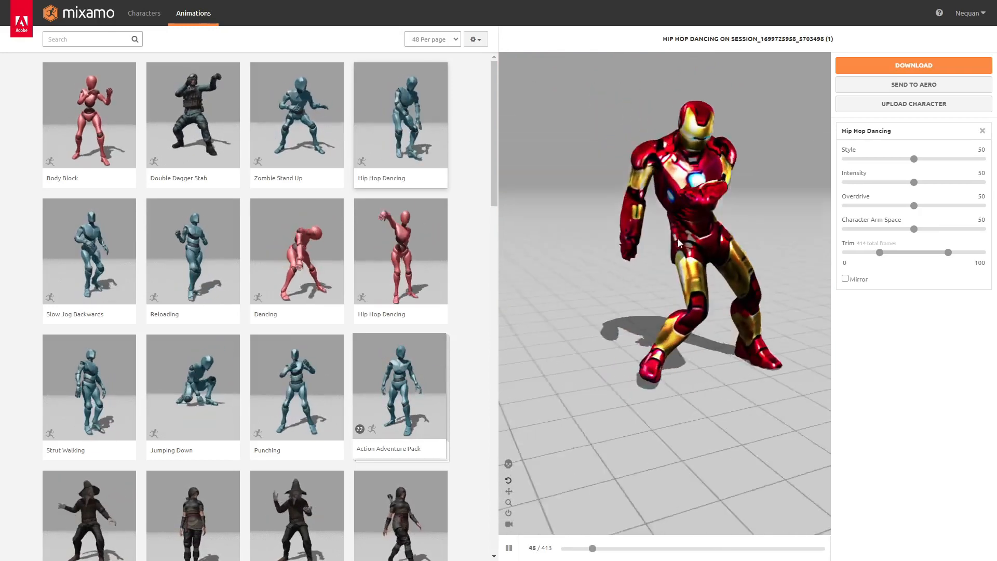
{"action": "left_click_drag", "start_coordinate": [570, 271], "coordinate": [640, 260]}
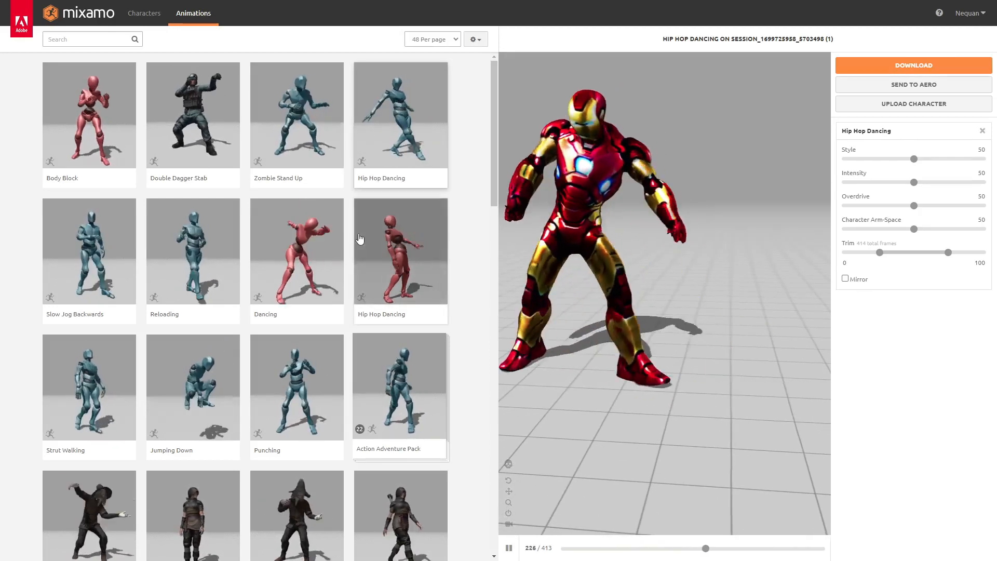
{"action": "left_click", "coordinate": [279, 260]}
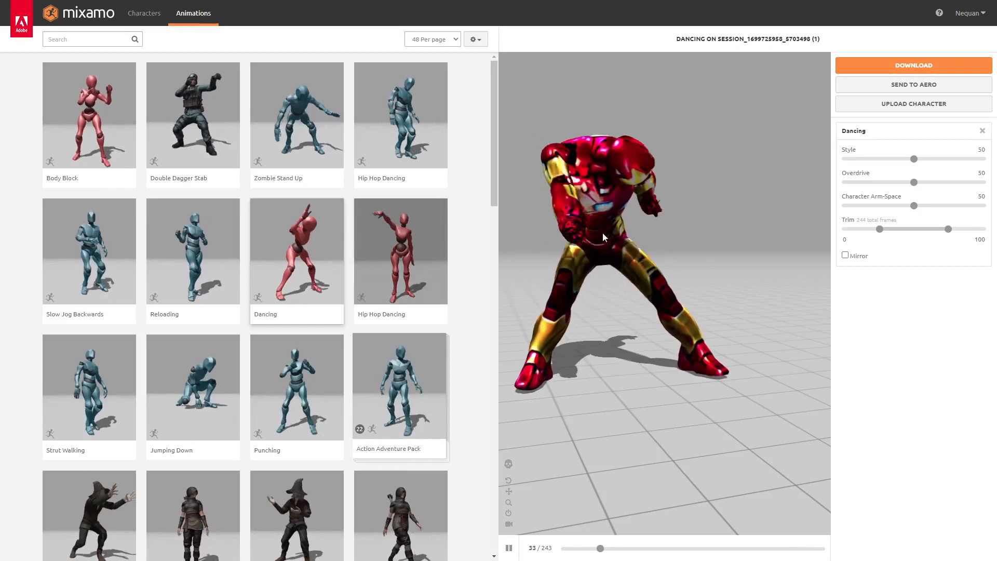
{"action": "left_click", "coordinate": [297, 372]}
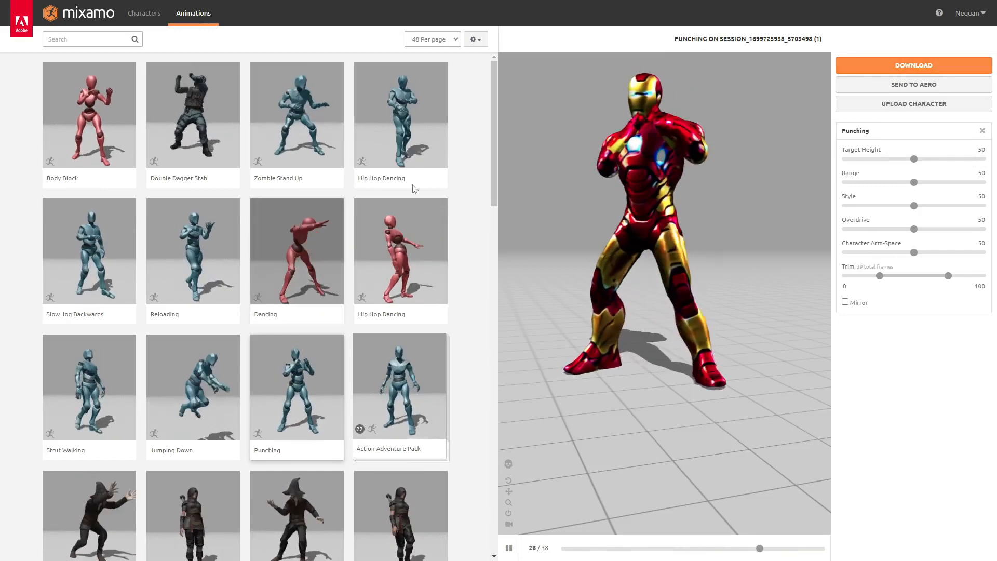
Apply the female body-wave Hip Hop Dancing animation to the Iron Man character
{"action": "scroll", "coordinate": [485, 196], "scroll_direction": "down", "scroll_amount": 8}
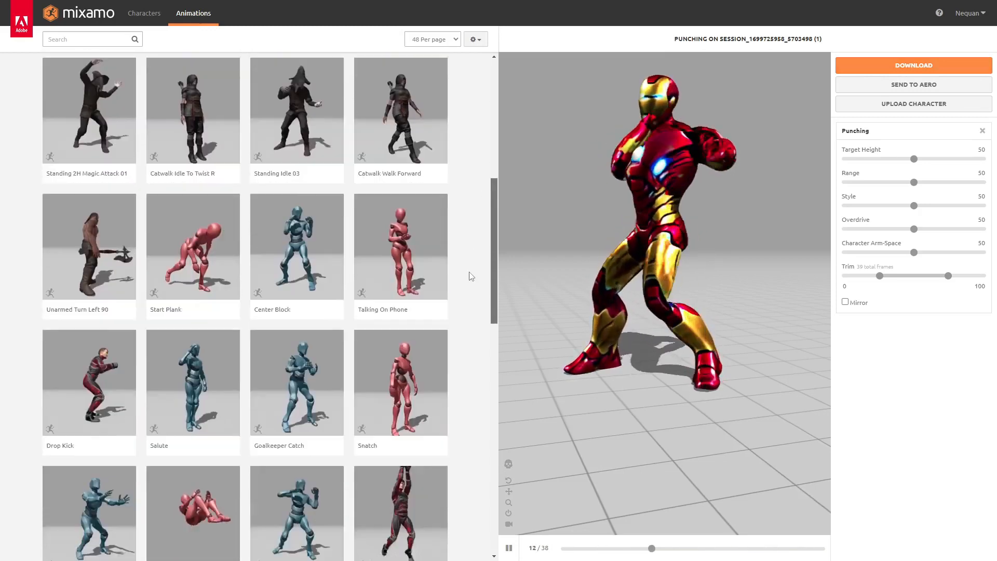
{"action": "scroll", "coordinate": [471, 272], "scroll_direction": "up", "scroll_amount": 8}
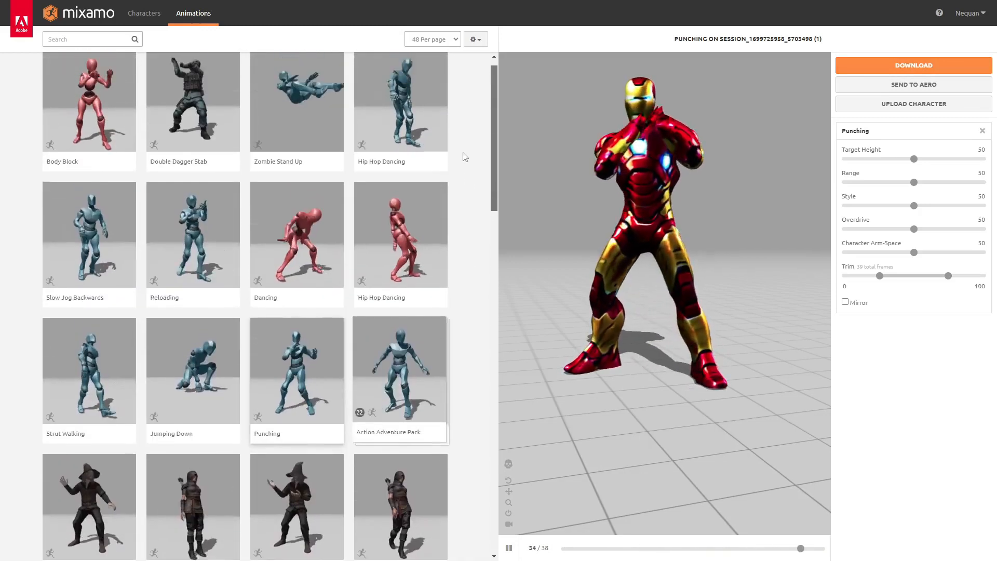
{"action": "left_click", "coordinate": [399, 256]}
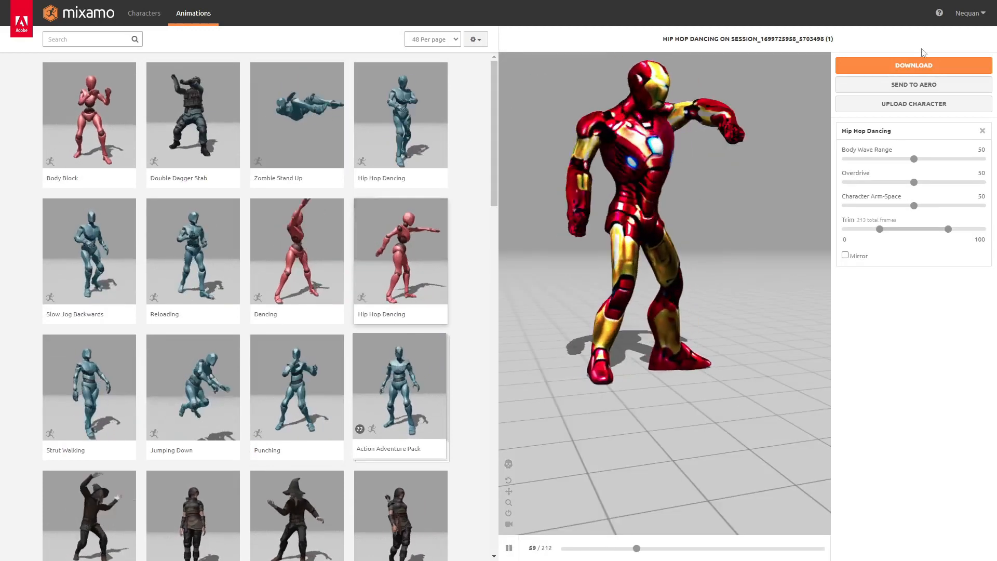
Download the animated Iron Man as FBX Binary with skin, 30 frames per second and no keyframe reduction
{"action": "left_click", "coordinate": [919, 66]}
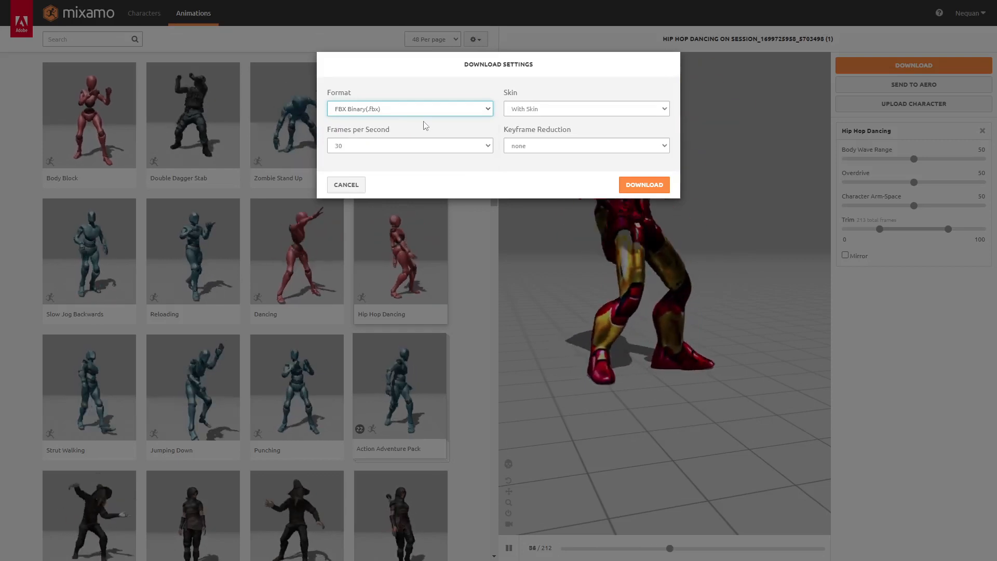
{"action": "left_click", "coordinate": [593, 110]}
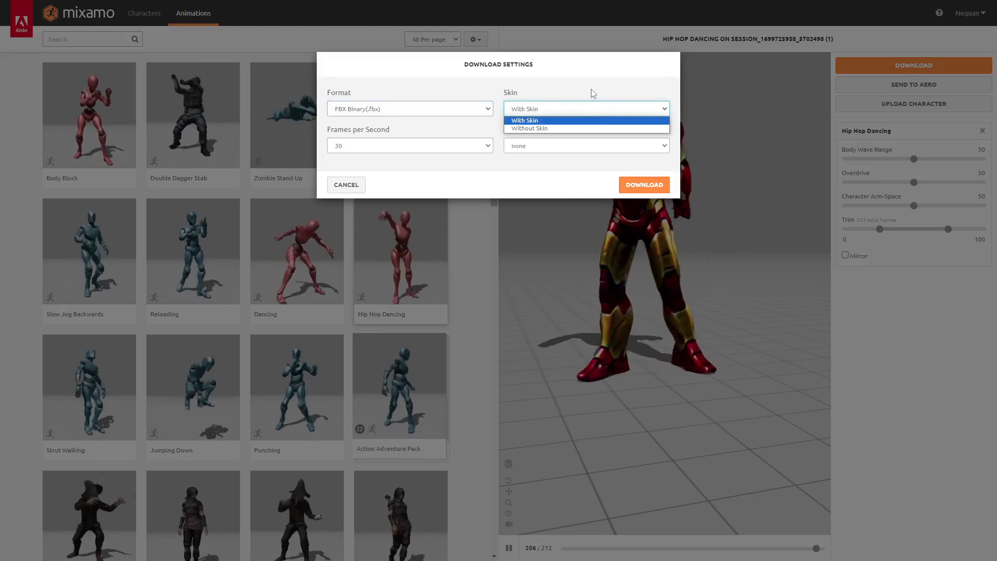
{"action": "left_click", "coordinate": [592, 92]}
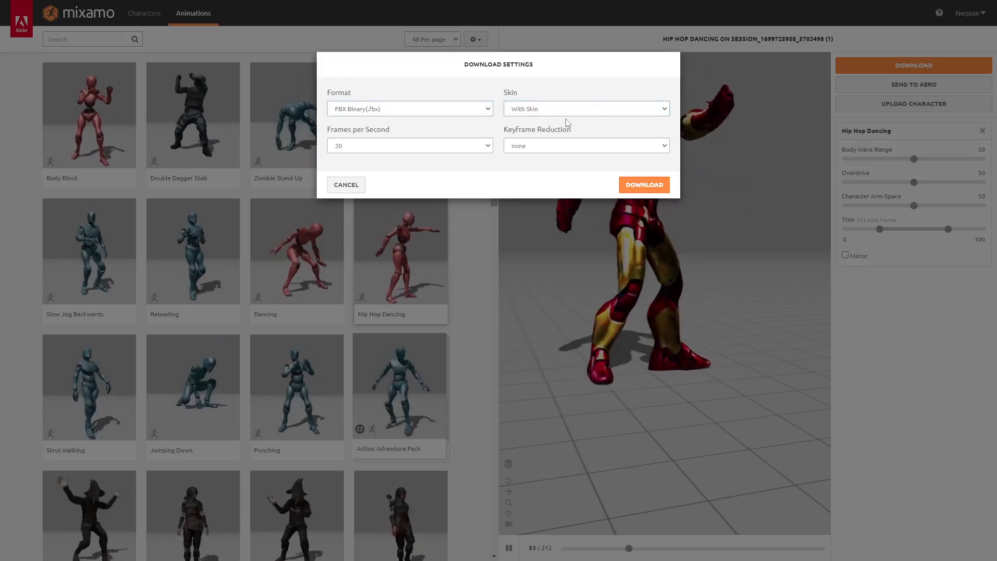
{"action": "left_click", "coordinate": [545, 147]}
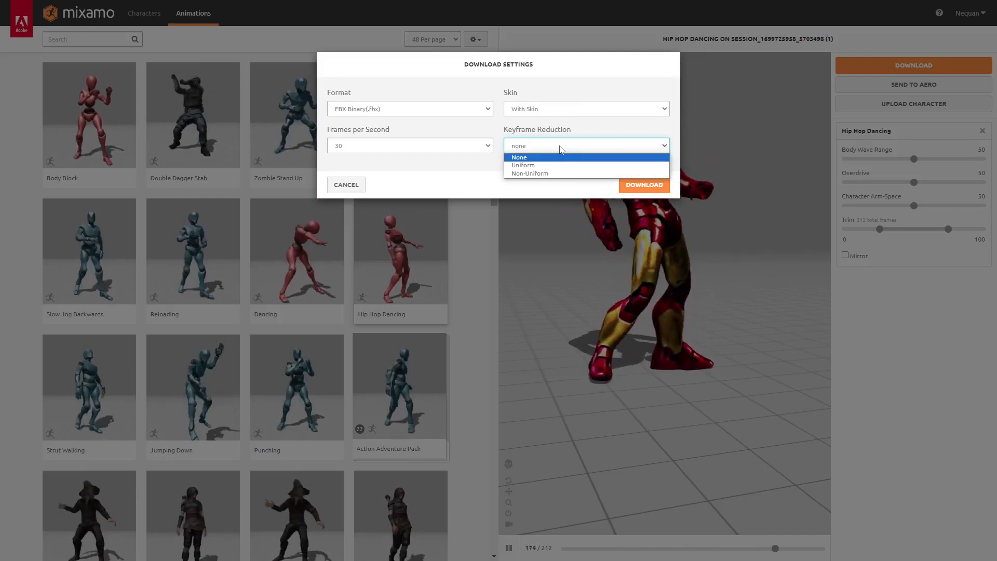
{"action": "left_click", "coordinate": [561, 150]}
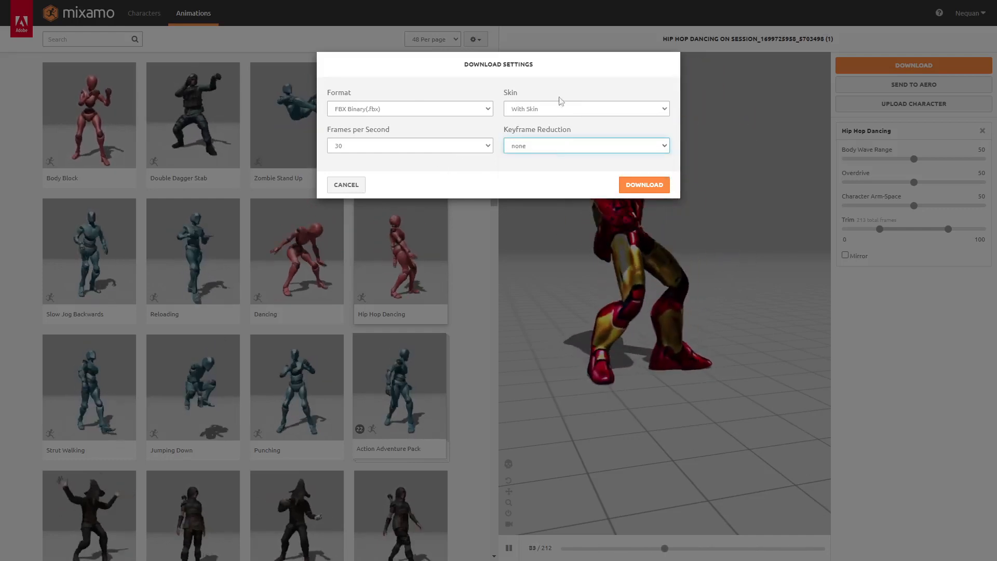
{"action": "left_click", "coordinate": [644, 184]}
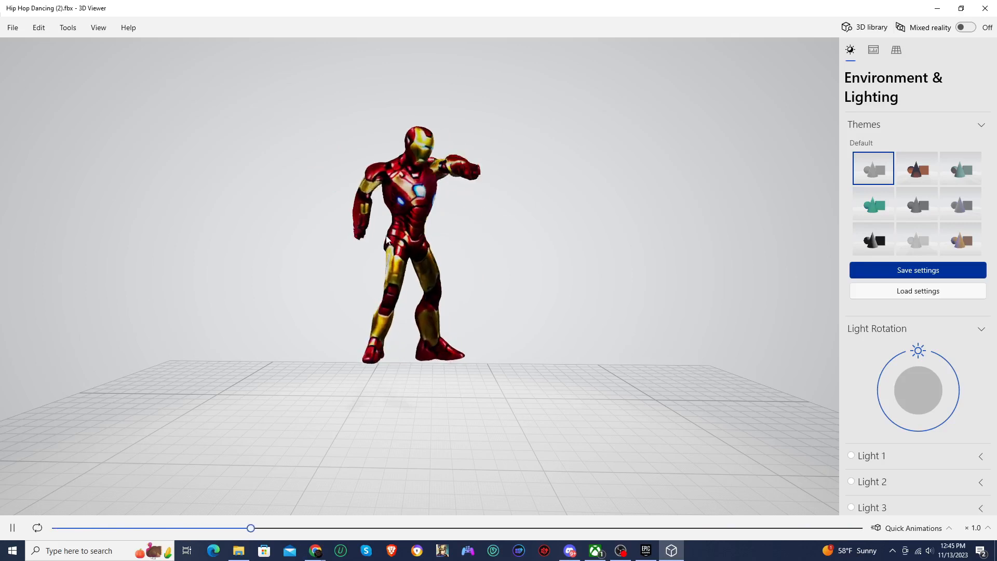
Orbit around the downloaded Hip Hop Dancing (2).fbx animation in 3D Viewer to inspect it
{"action": "left_click_drag", "start_coordinate": [419, 237], "coordinate": [383, 205]}
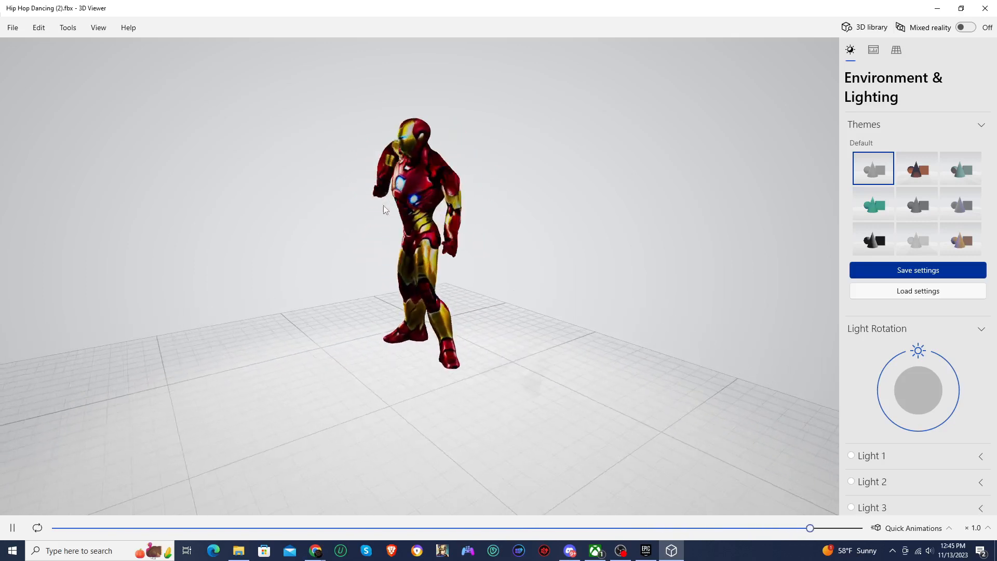
{"action": "left_click_drag", "start_coordinate": [460, 216], "coordinate": [400, 264]}
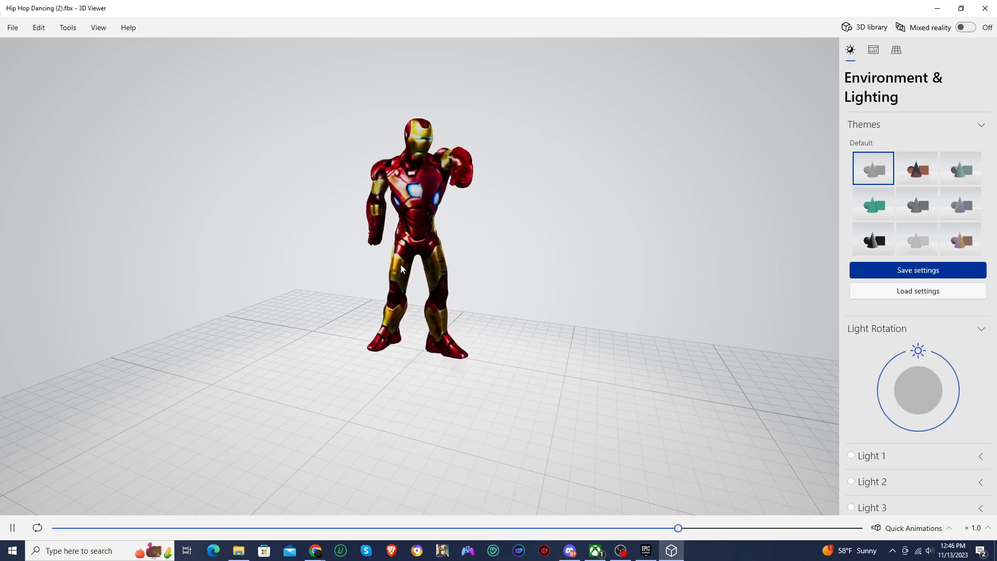
{"action": "left_click_drag", "start_coordinate": [368, 237], "coordinate": [507, 241]}
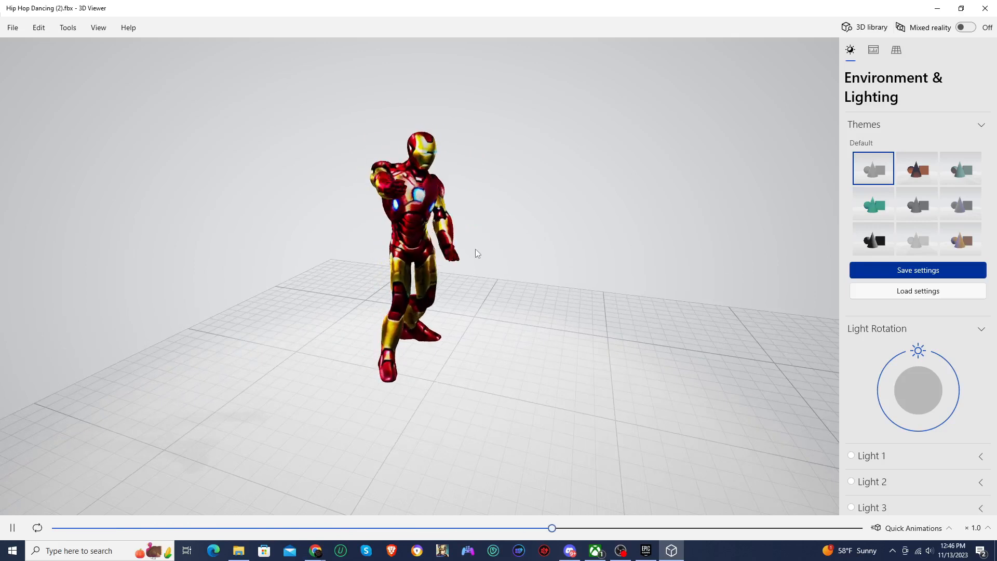
{"action": "left_click_drag", "start_coordinate": [553, 270], "coordinate": [543, 345]}
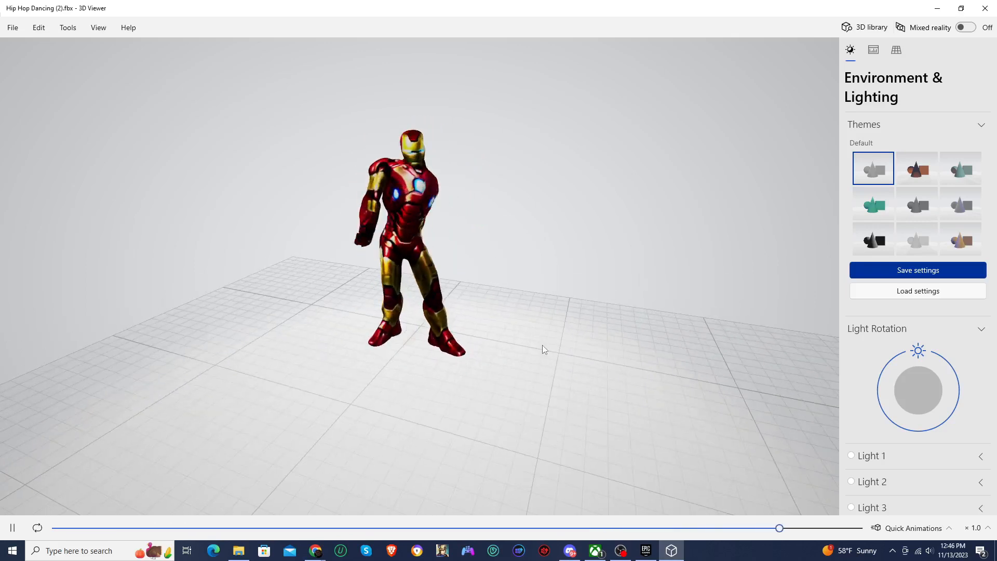